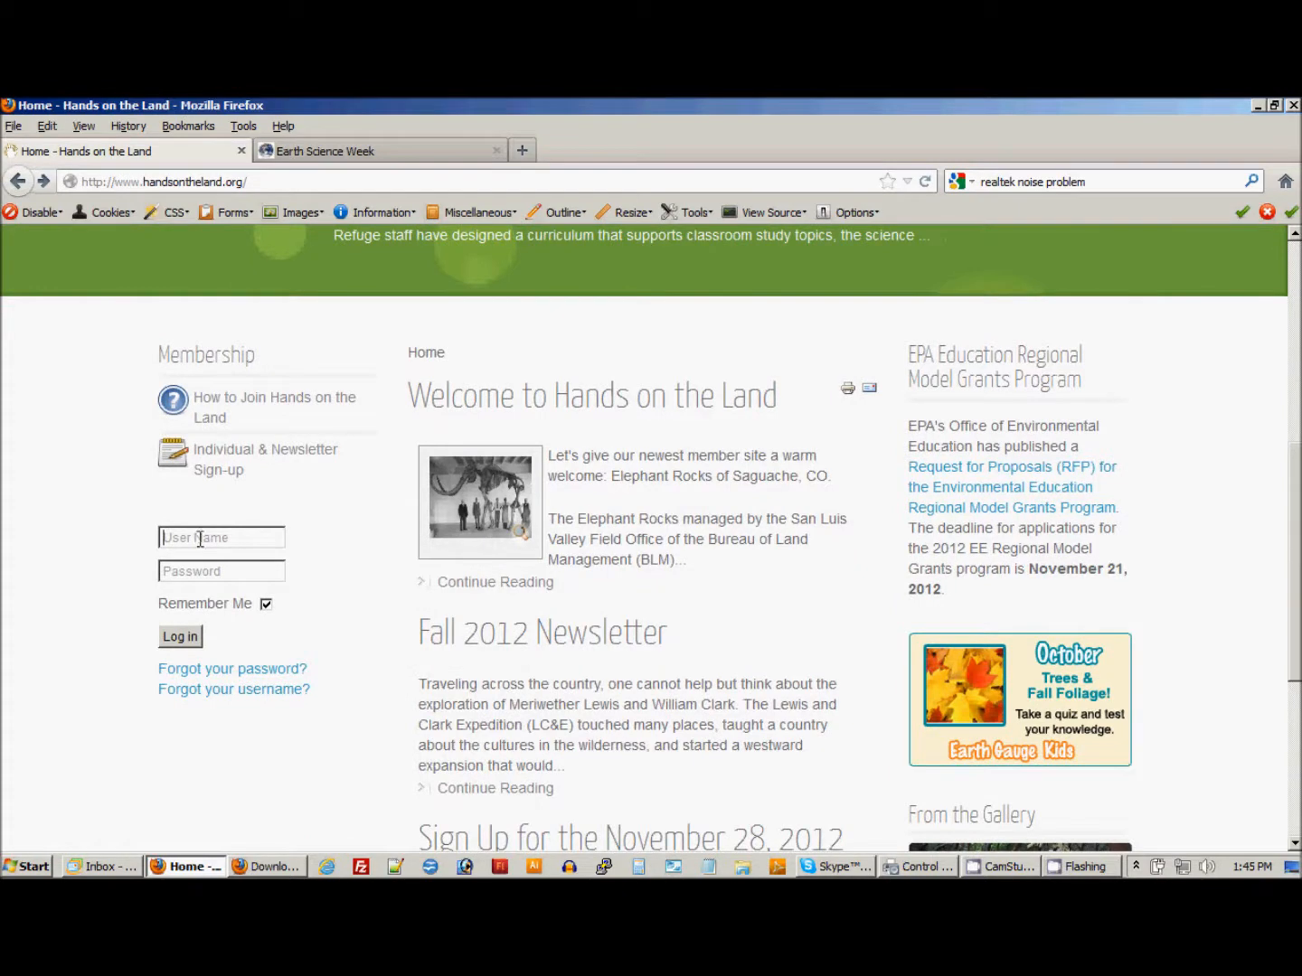
Log in to Hands on the Land with the saved test account, filling in its user name and password.
{"action": "left_click", "coordinate": [199, 539]}
{"action": "type", "text": "testing"}
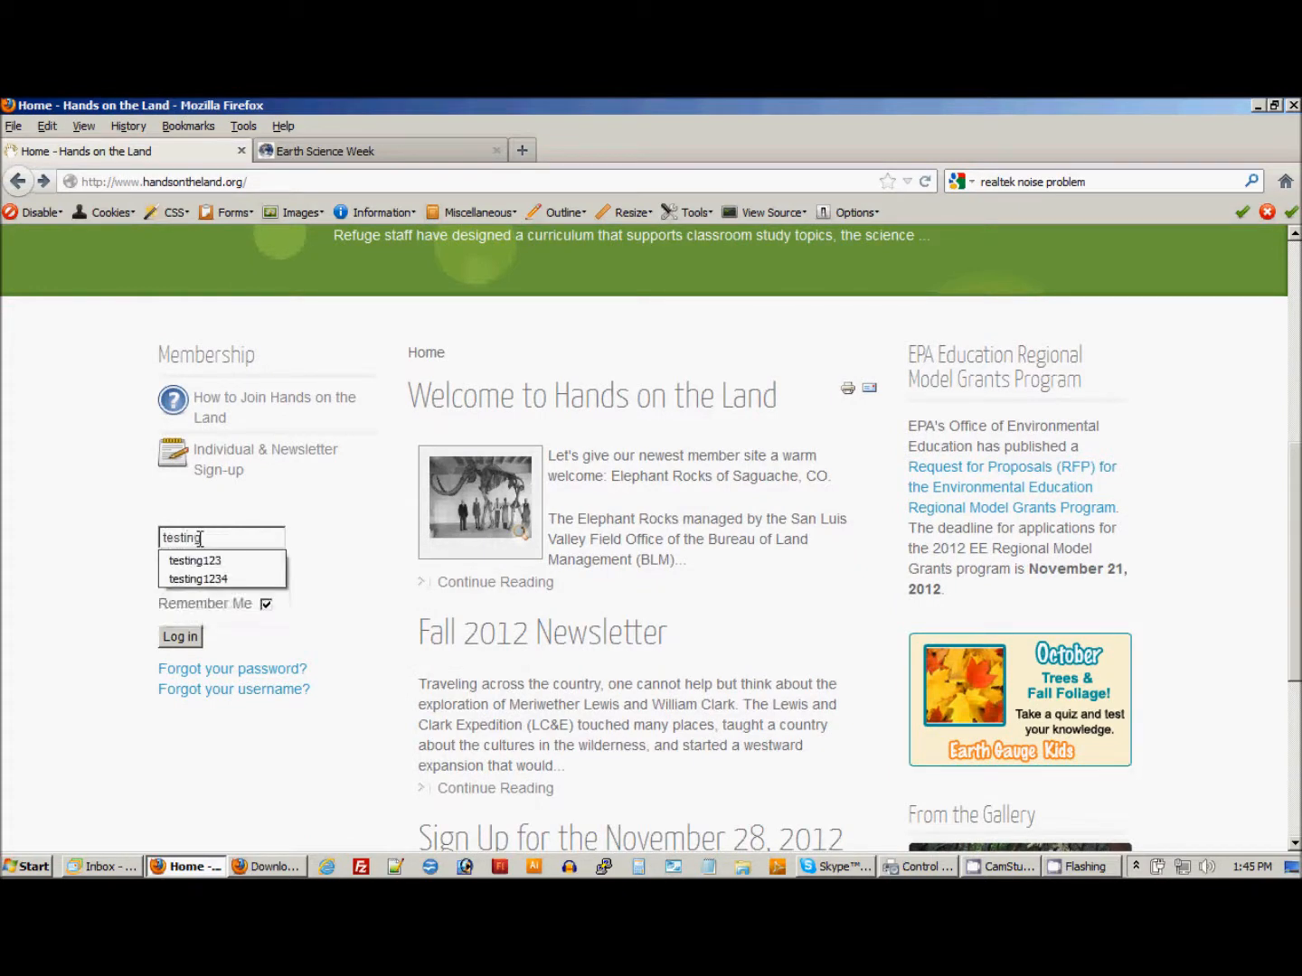
{"action": "left_click", "coordinate": [185, 561]}
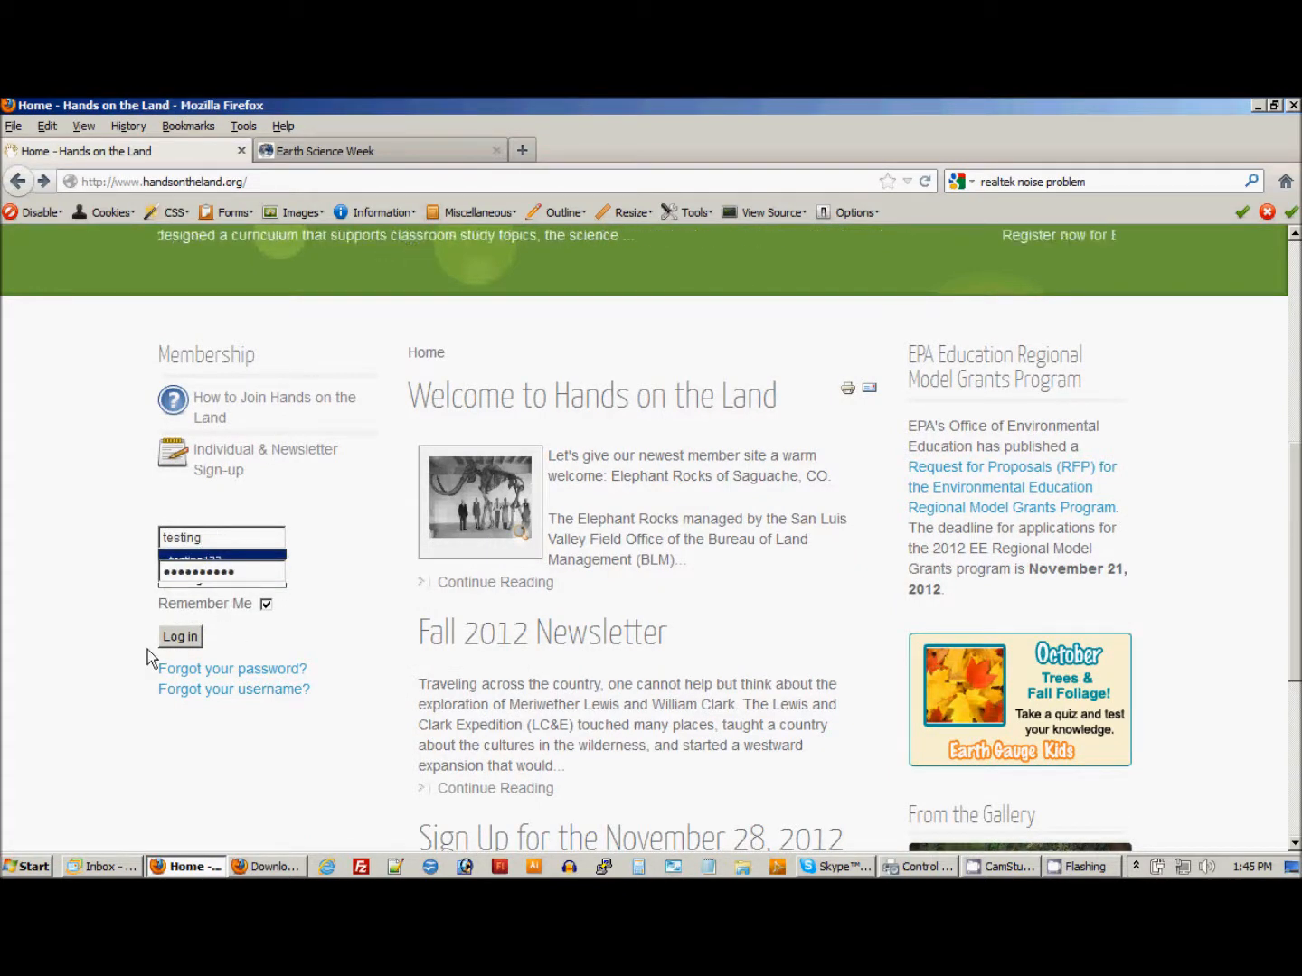
{"action": "left_click", "coordinate": [174, 639]}
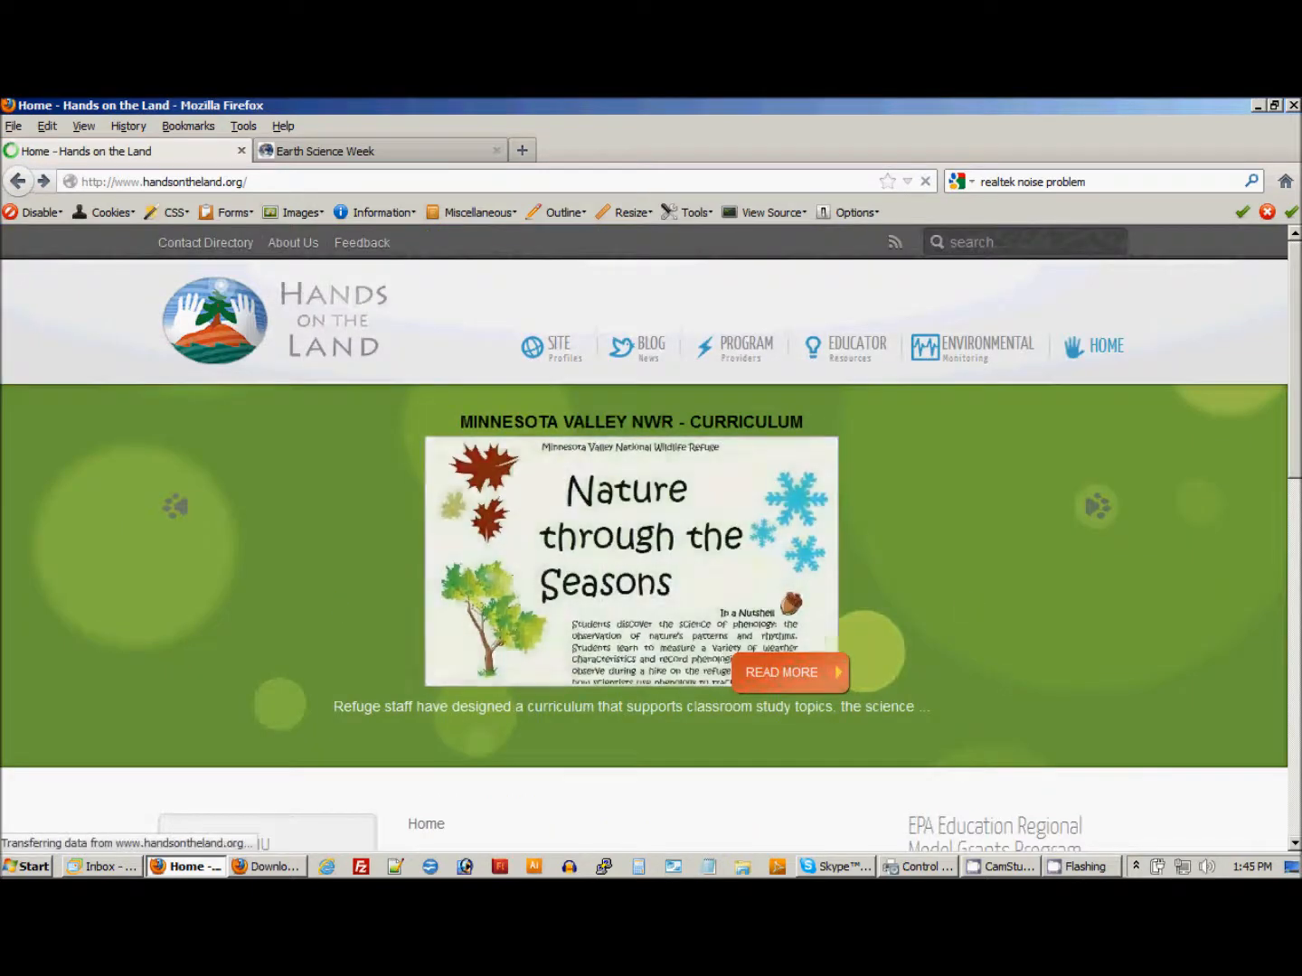
Open the Post a Blog Article form from the site's Admin Menu.
{"action": "left_click_drag", "start_coordinate": [1296, 321], "coordinate": [1296, 335]}
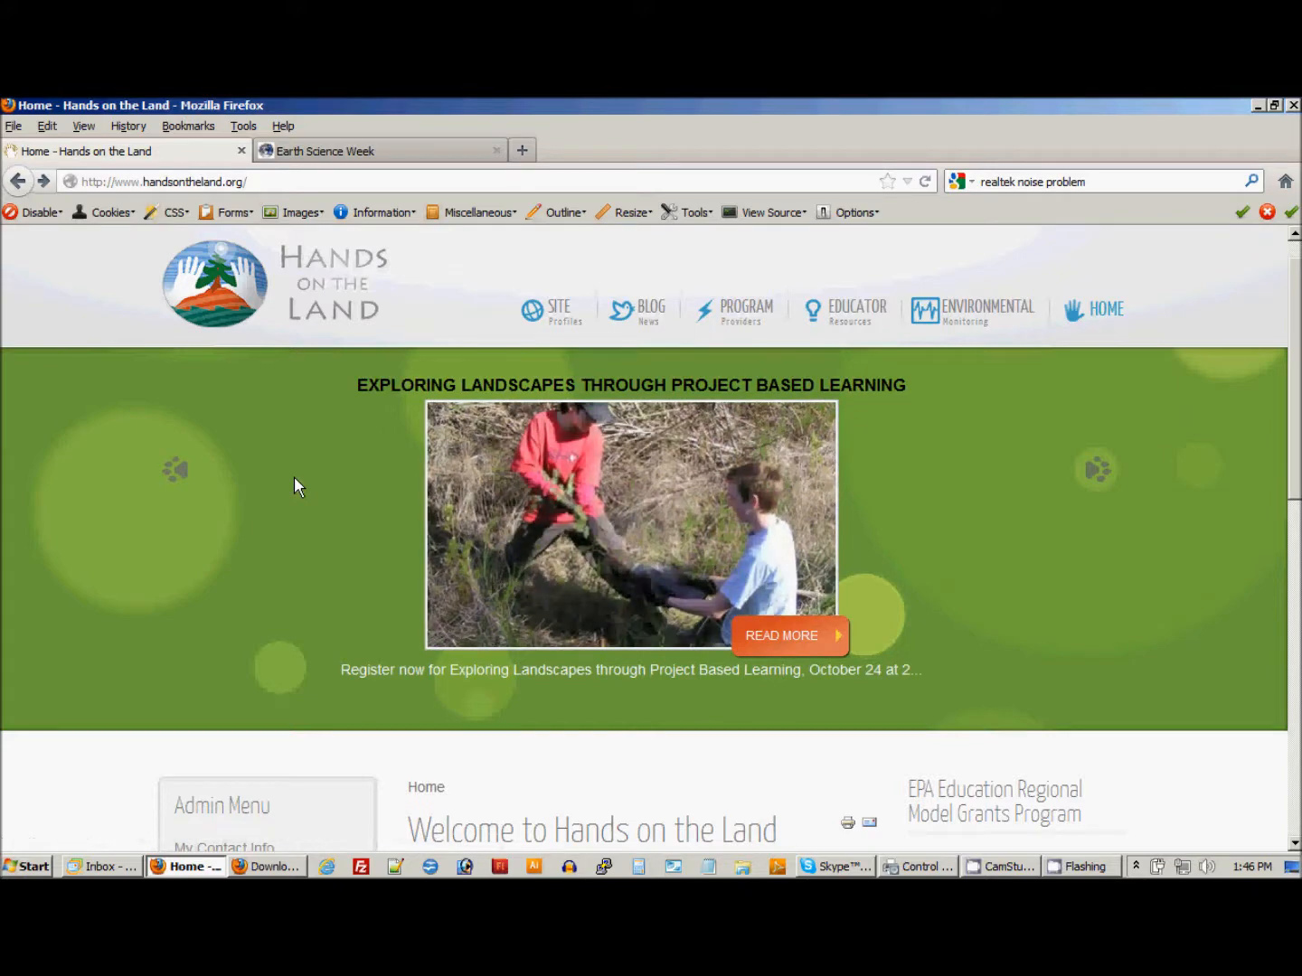
{"action": "scroll", "coordinate": [185, 488], "scroll_direction": "down", "scroll_amount": 4}
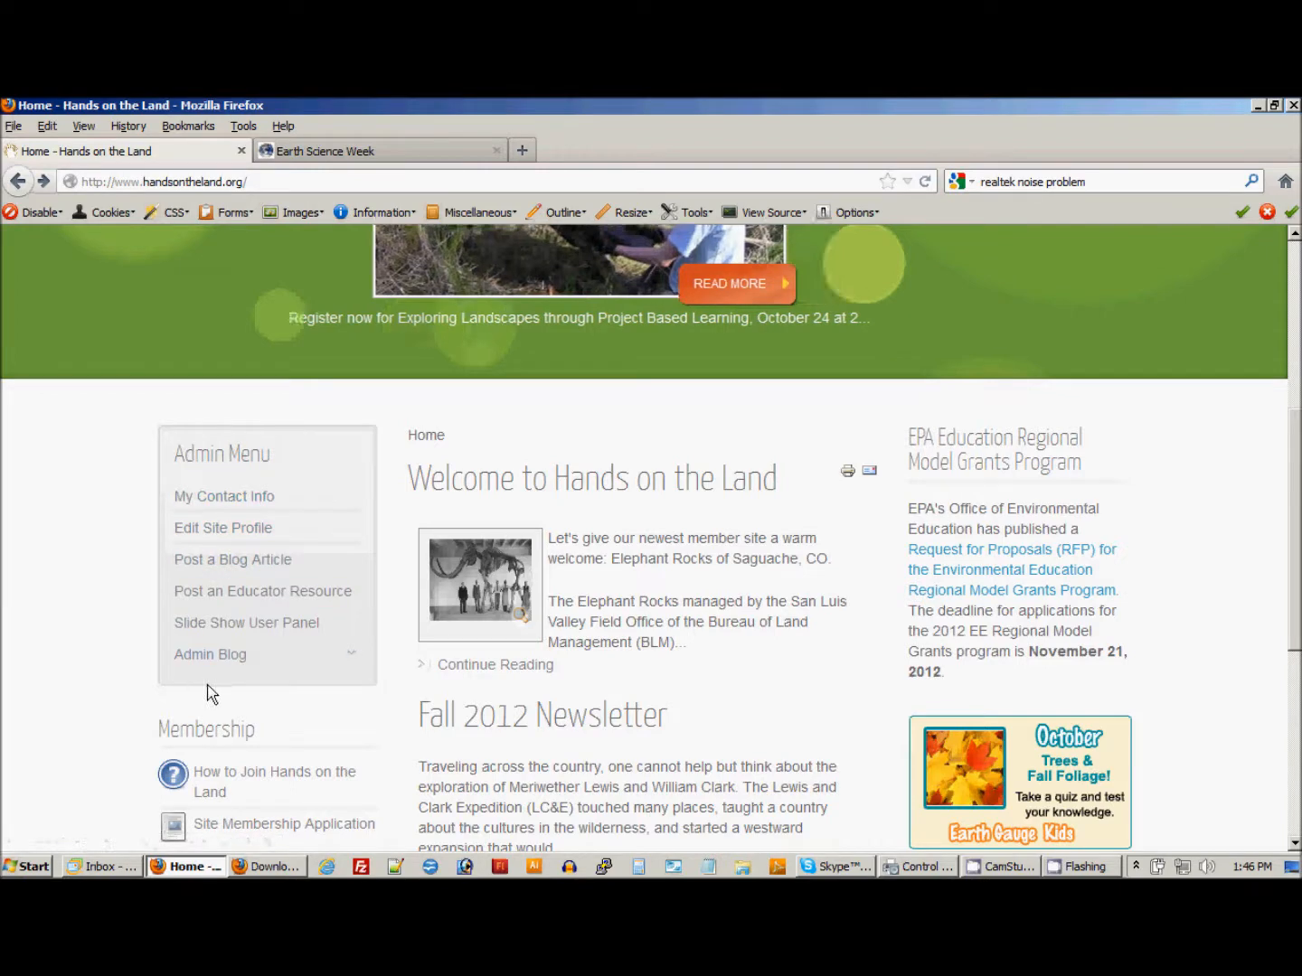
{"action": "left_click", "coordinate": [247, 567]}
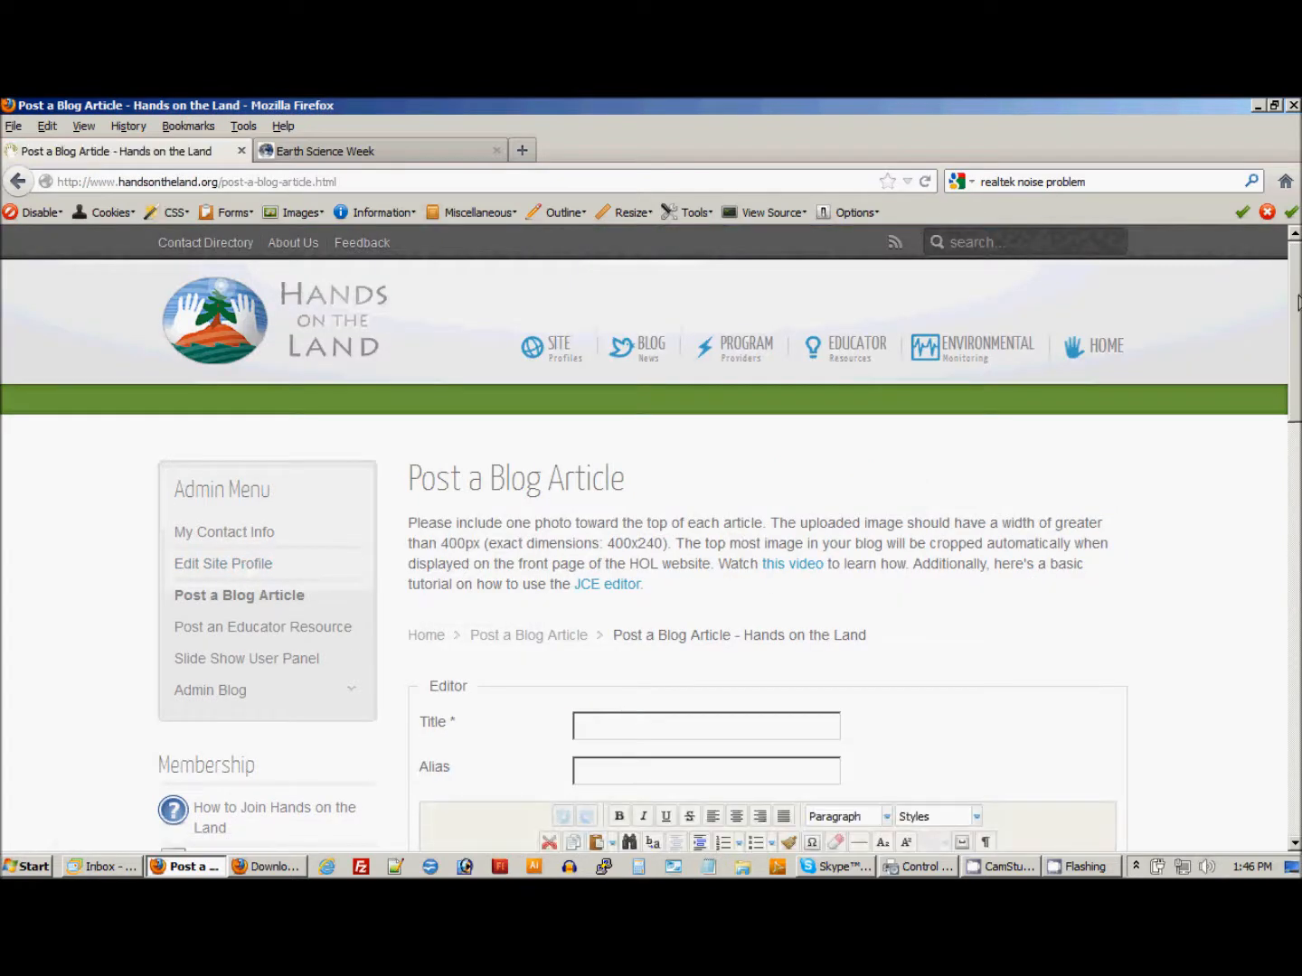
View the already open Earth Science Week page and return to the blog article form.
{"action": "scroll", "coordinate": [1297, 303], "scroll_direction": "down", "scroll_amount": 4}
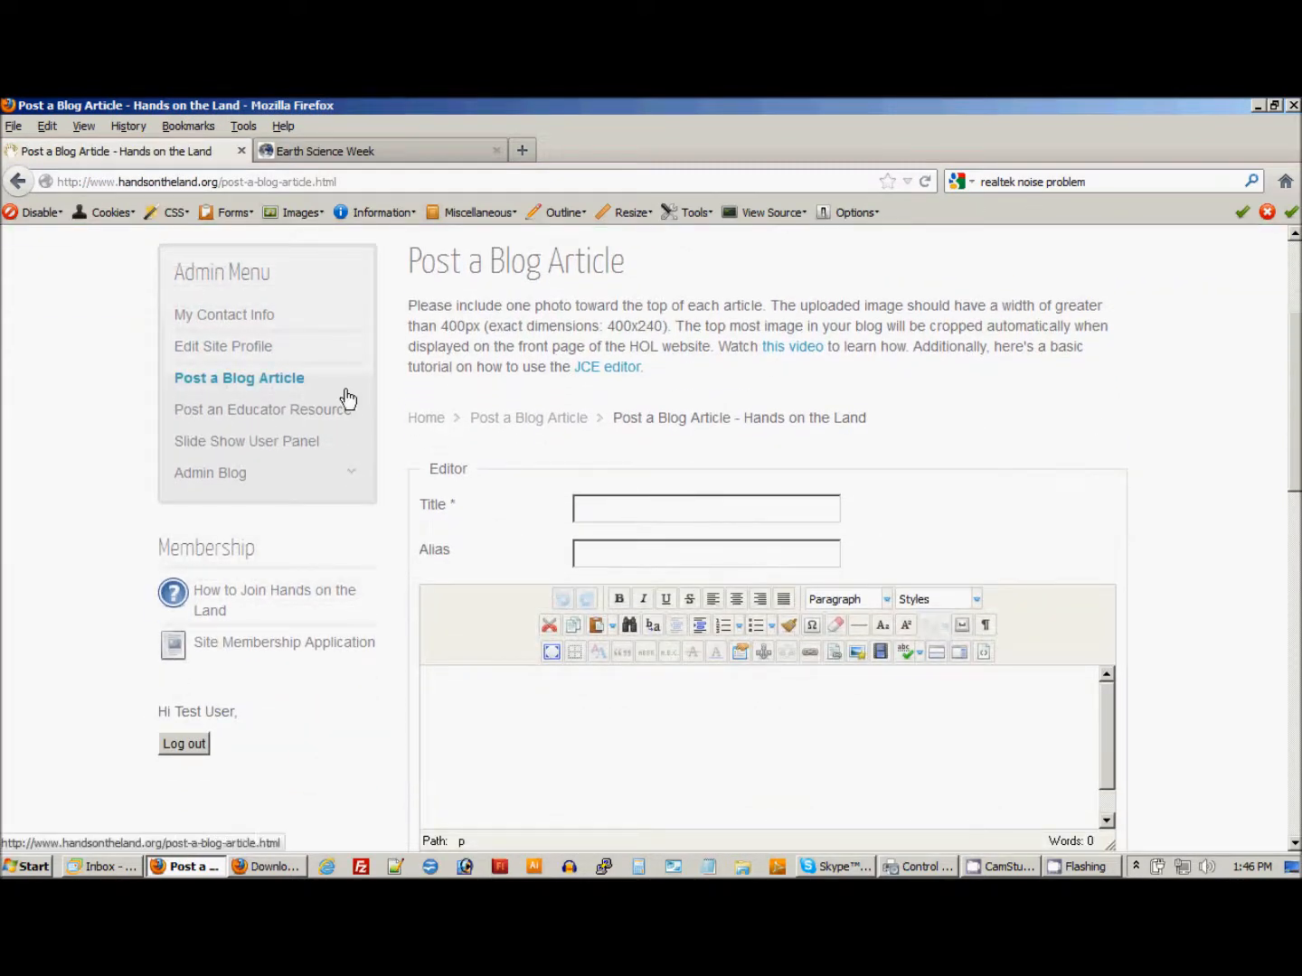
{"action": "left_click", "coordinate": [350, 151]}
{"action": "left_click", "coordinate": [108, 143]}
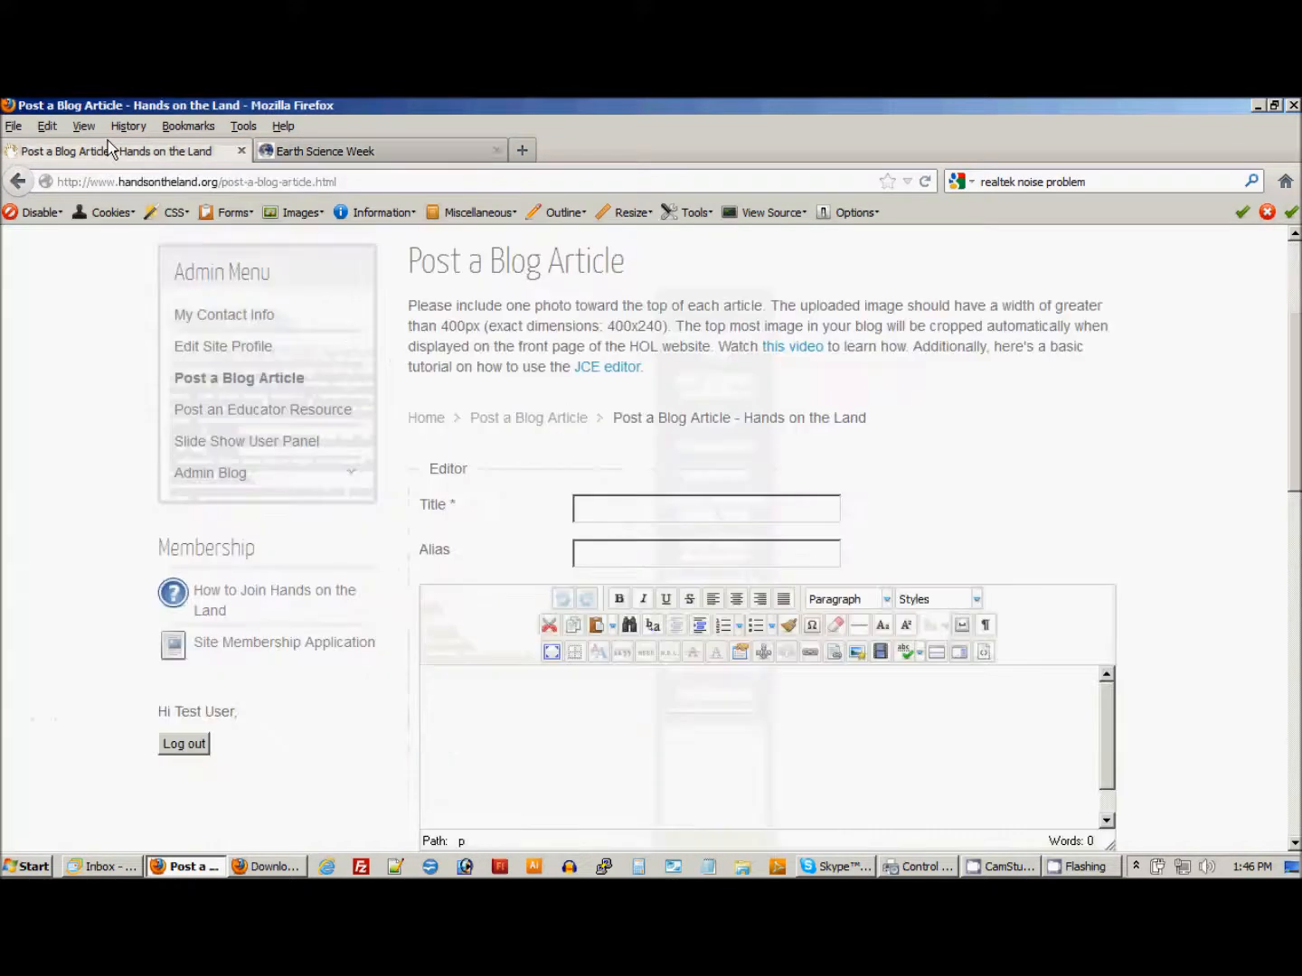
Title the article "Earth Science Week Update - Vol. 10, No. 10: October", adapting the suggested earlier title for issue No. 9.
{"action": "left_click", "coordinate": [647, 511]}
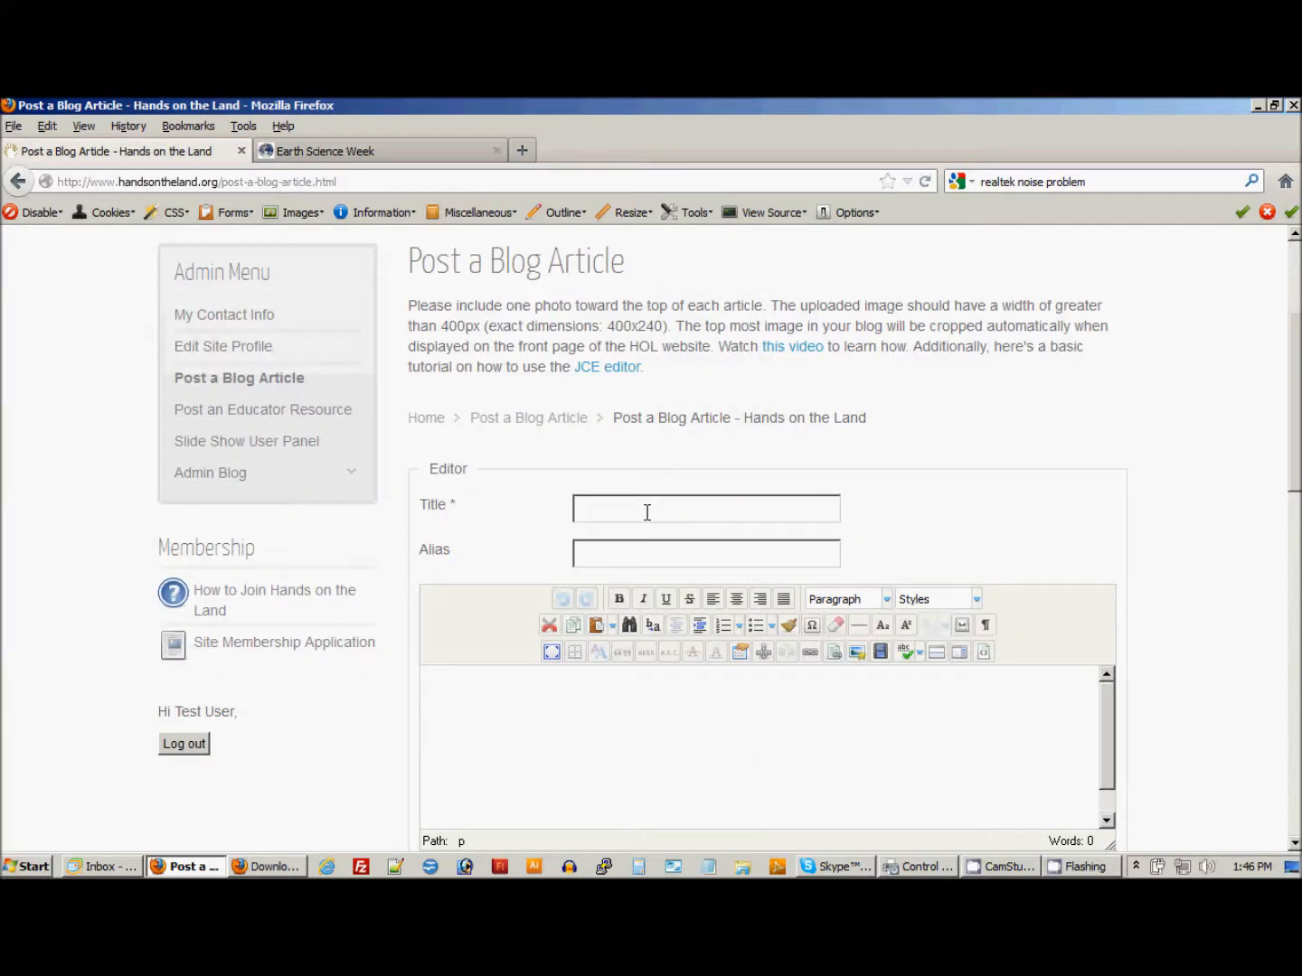
{"action": "type", "text": "e"}
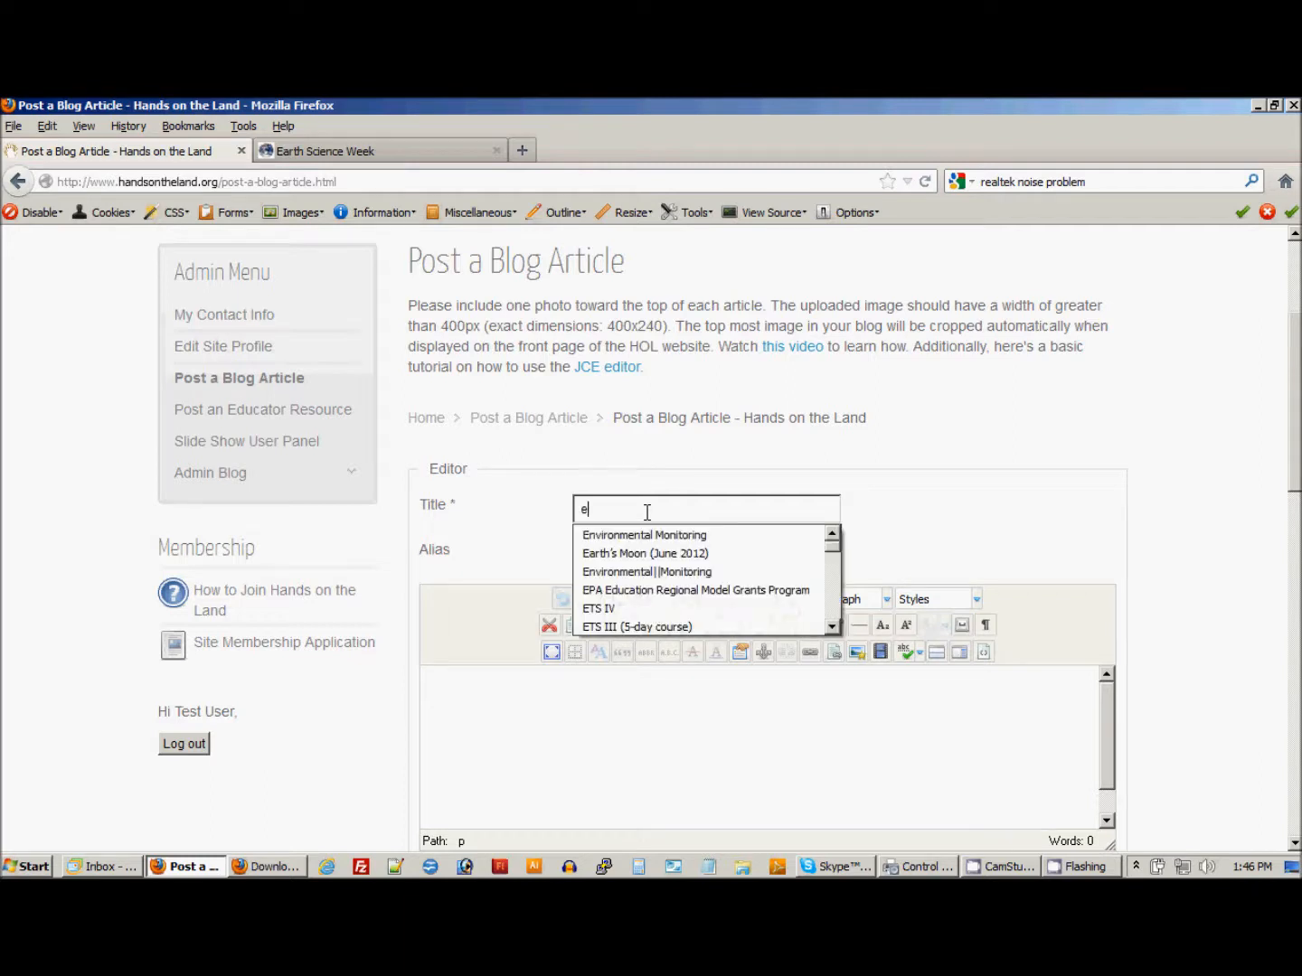
{"action": "type", "text": "arth"}
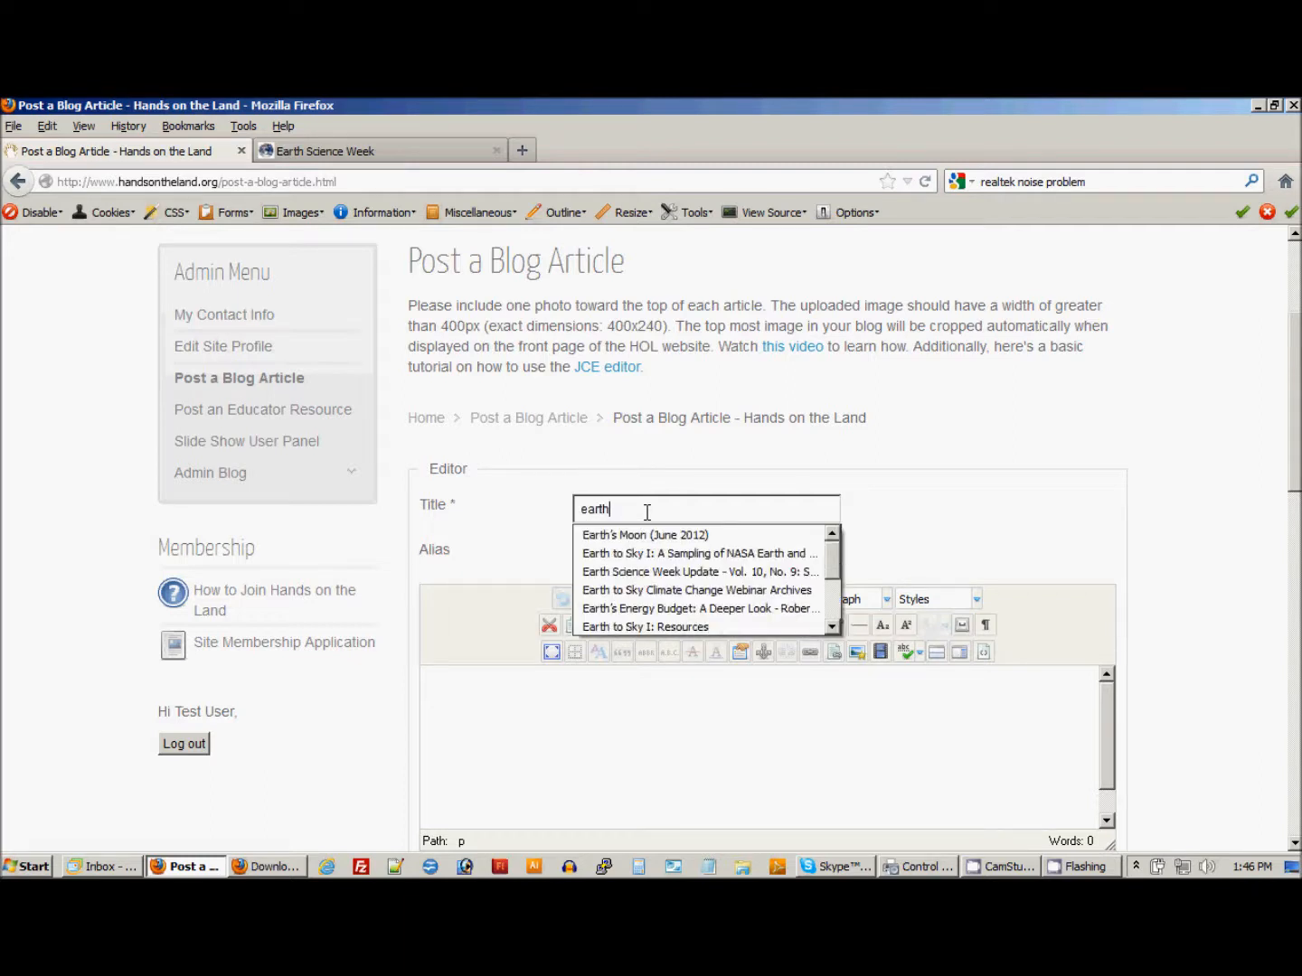
{"action": "left_click", "coordinate": [670, 573]}
{"action": "left_click_drag", "start_coordinate": [741, 512], "coordinate": [804, 511]}
{"action": "type", "text": "October"}
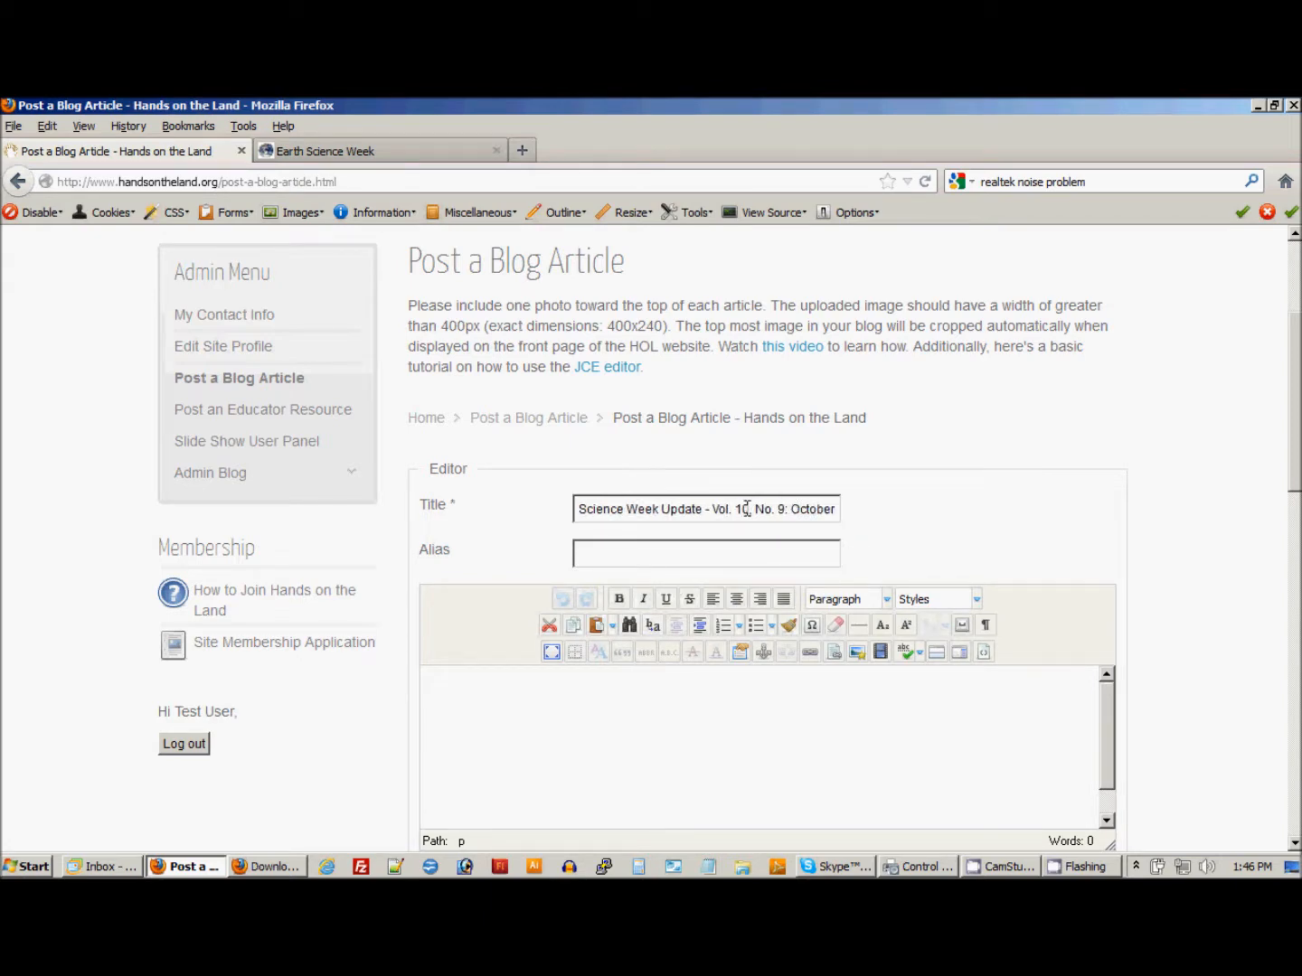
{"action": "type", "text": "0"}
Switch to Windows Live Mail to show the selected Earth Science Week newsletter text, then paste the copied text into the article body in Firefox.
{"action": "mouse_move", "coordinate": [436, 550]}
{"action": "scroll", "coordinate": [602, 552], "scroll_direction": "down", "scroll_amount": 3}
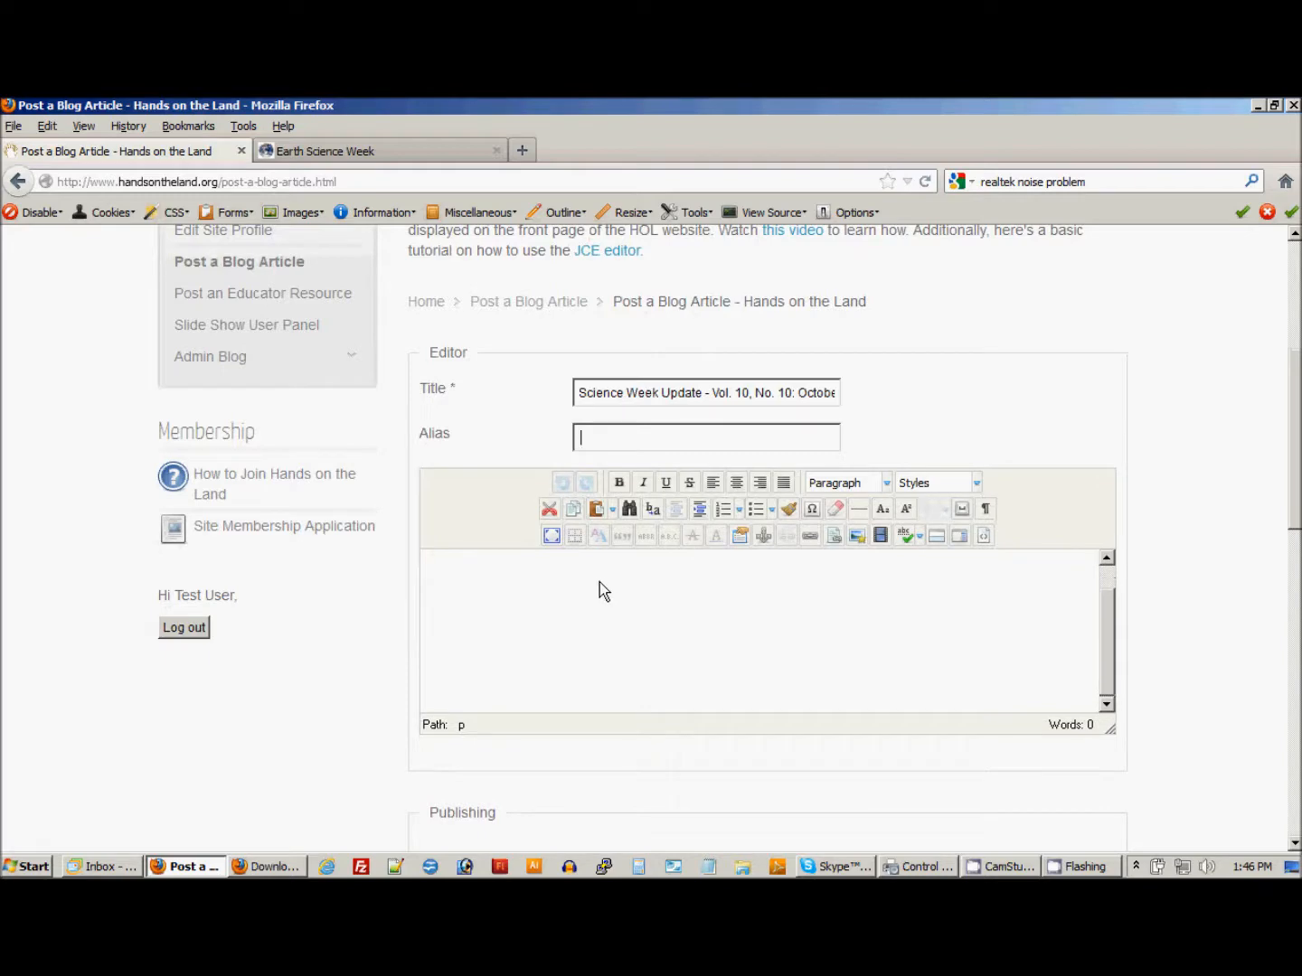
{"action": "left_click", "coordinate": [103, 867]}
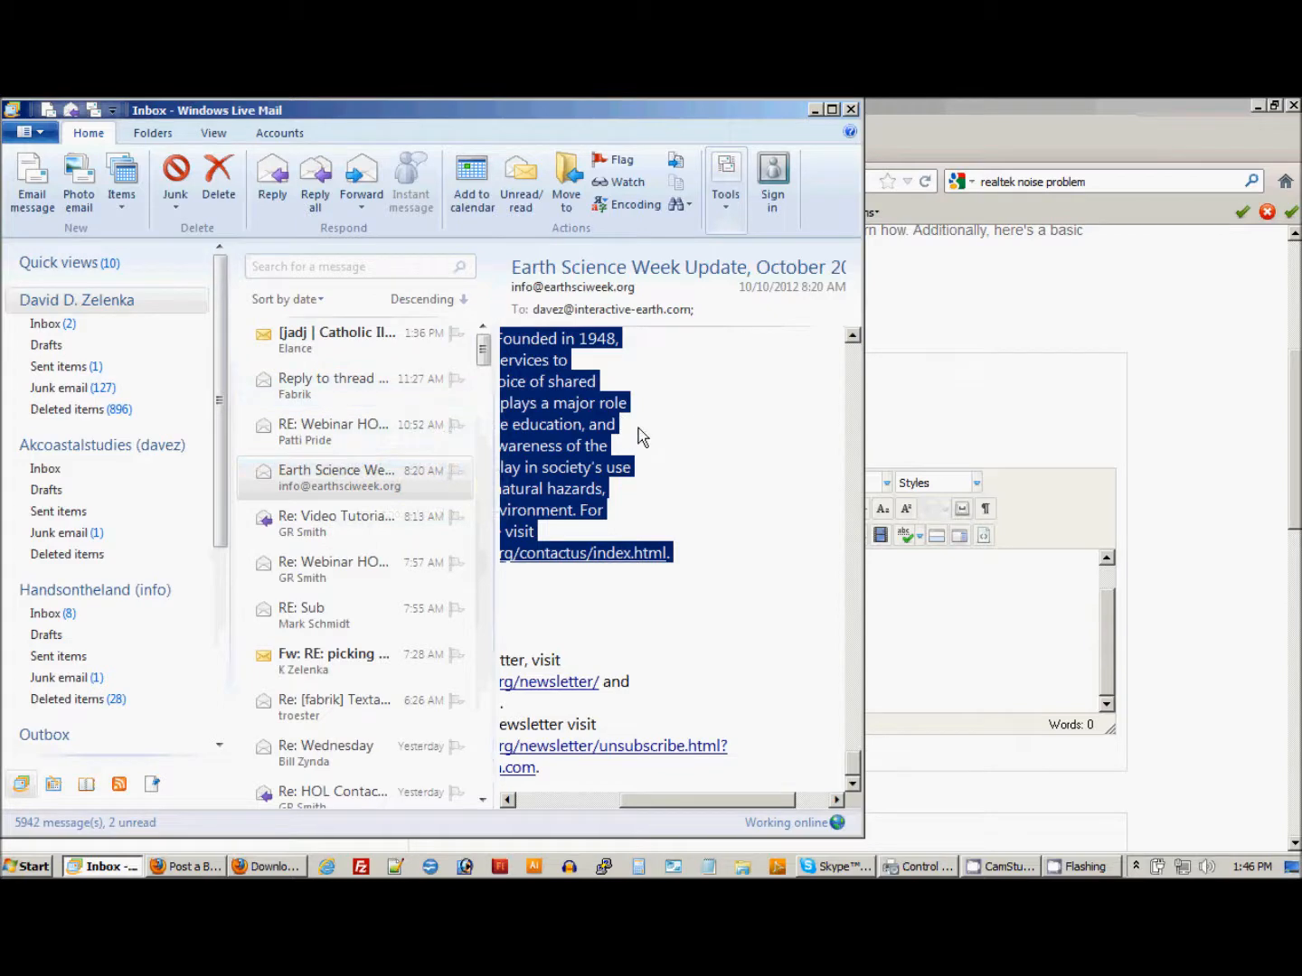
{"action": "key", "text": "alt+Tab"}
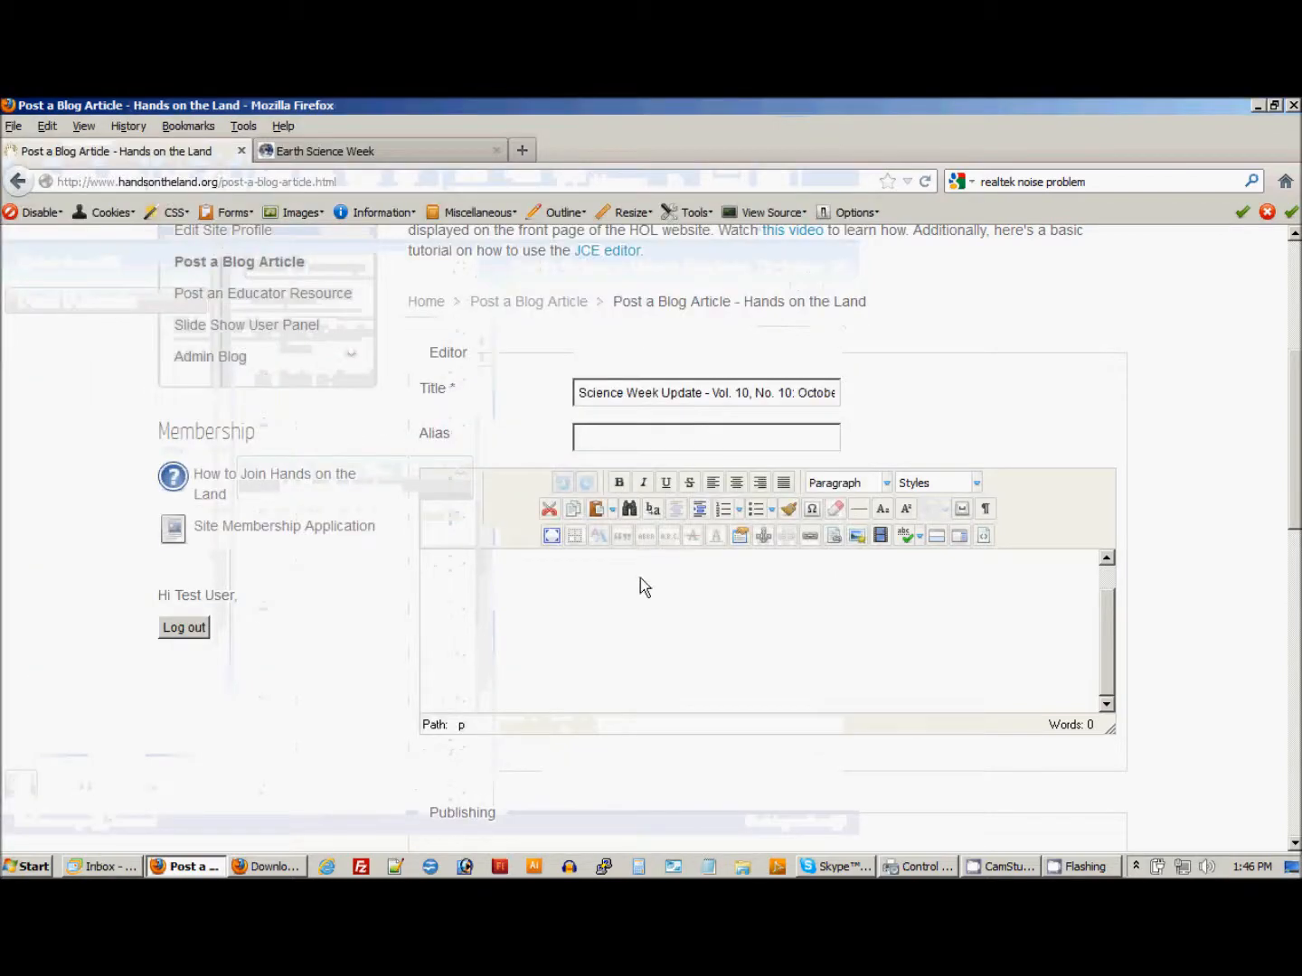
{"action": "key", "text": "ctrl+v"}
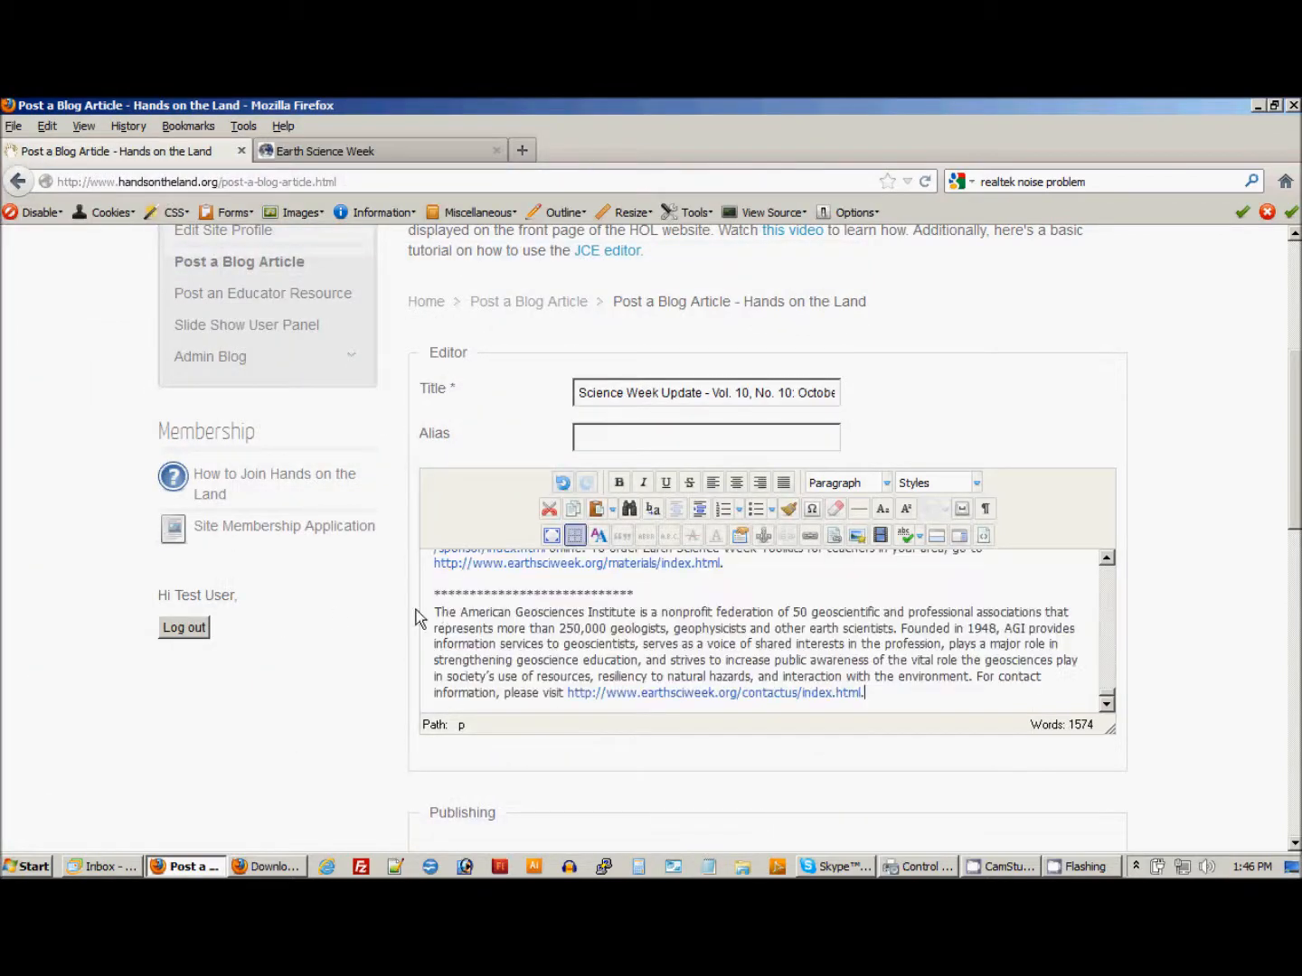
{"action": "left_click_drag", "start_coordinate": [1105, 699], "coordinate": [1105, 567]}
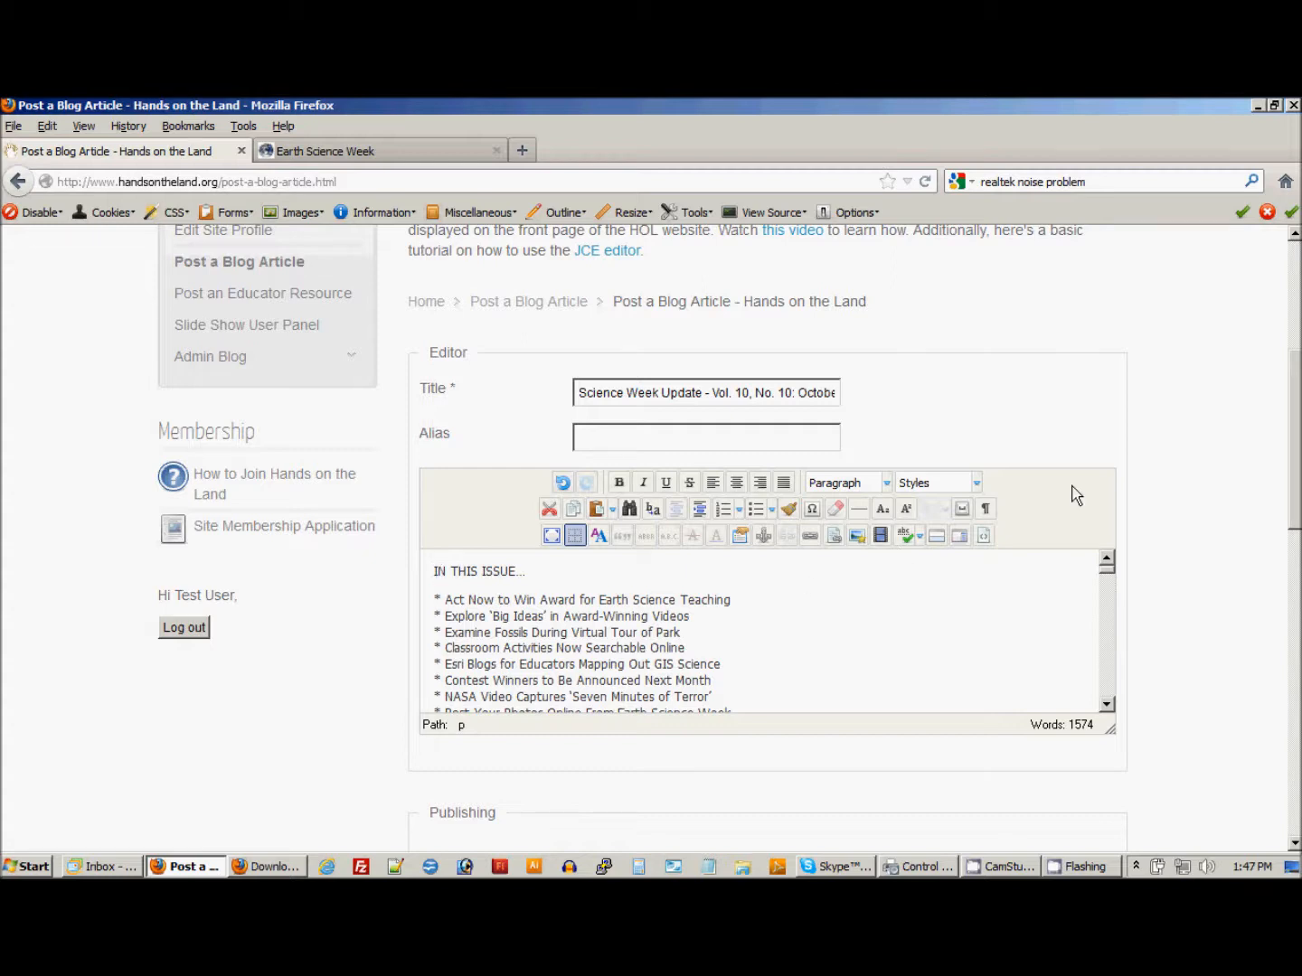
Examine the required photo dimensions in the instructions above the article form.
{"action": "scroll", "coordinate": [1096, 471], "scroll_direction": "up", "scroll_amount": 3}
{"action": "left_click_drag", "start_coordinate": [437, 325], "coordinate": [666, 326]}
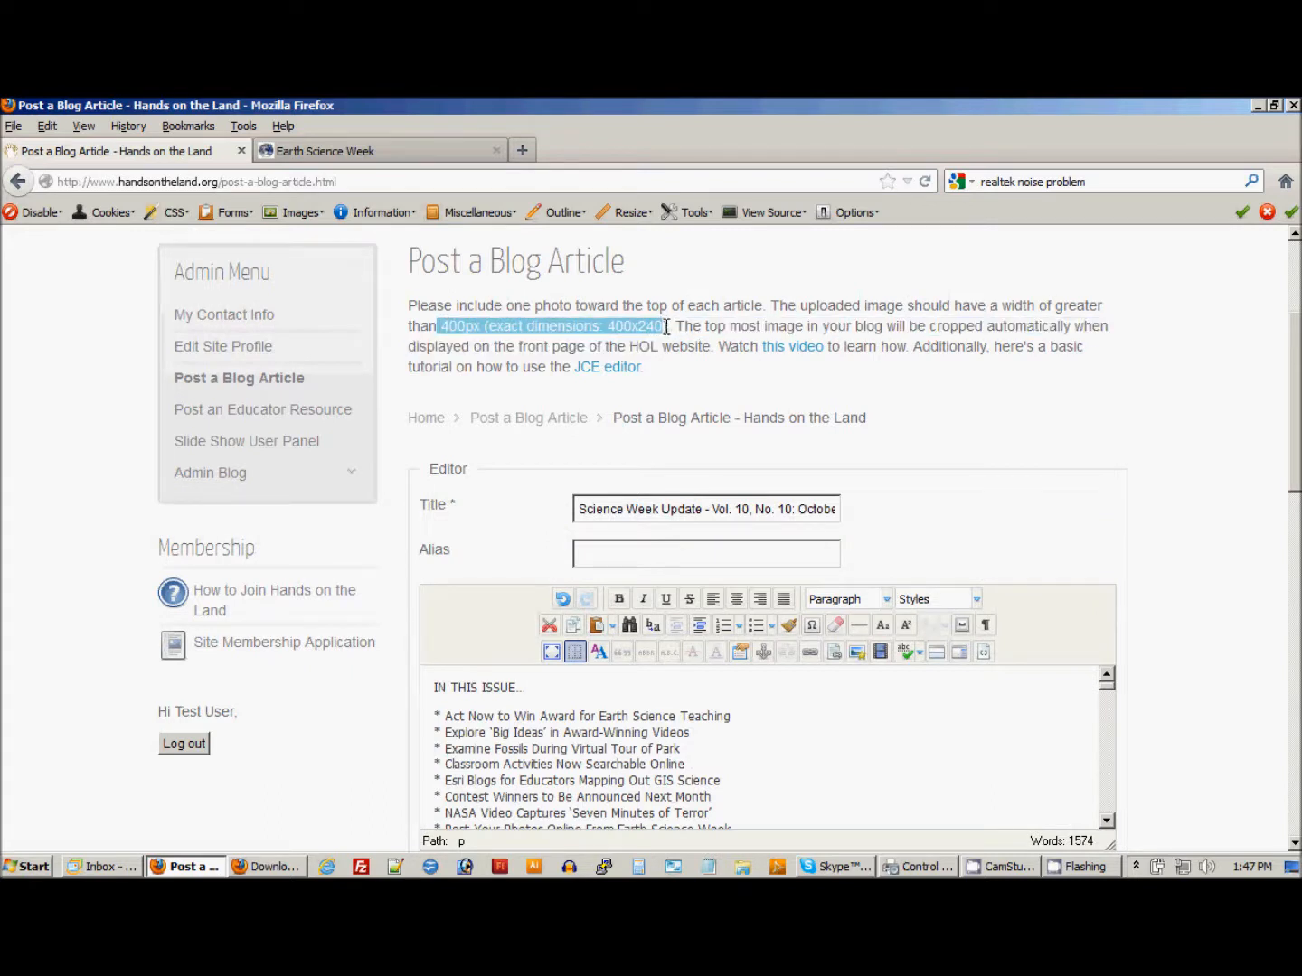
{"action": "left_click", "coordinate": [600, 326]}
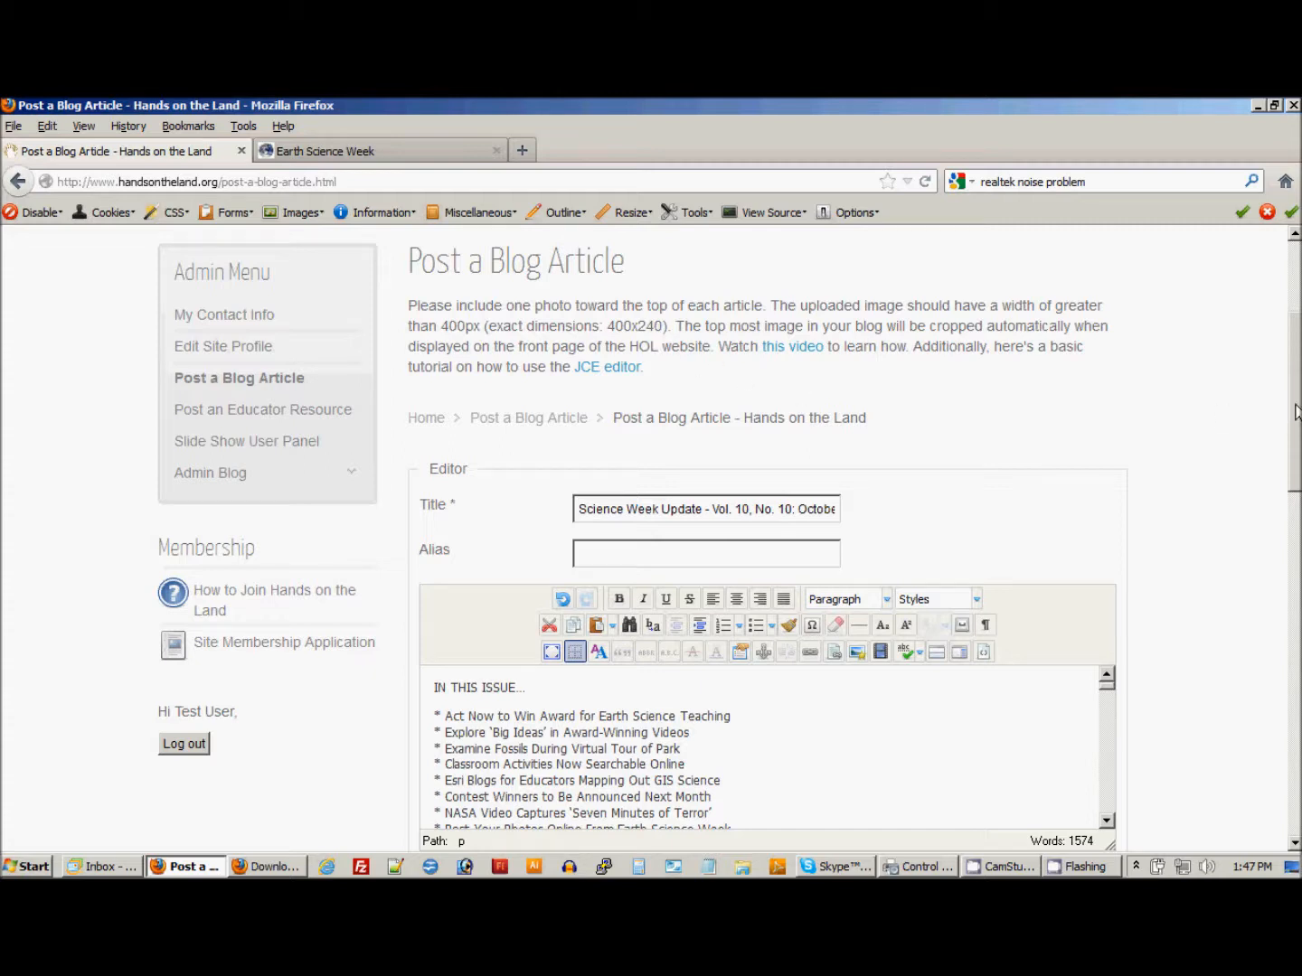
Place the insertion point at the start of the "Earth Science Week 2012" paragraph in the article body.
{"action": "left_click_drag", "start_coordinate": [1295, 411], "coordinate": [1295, 440]}
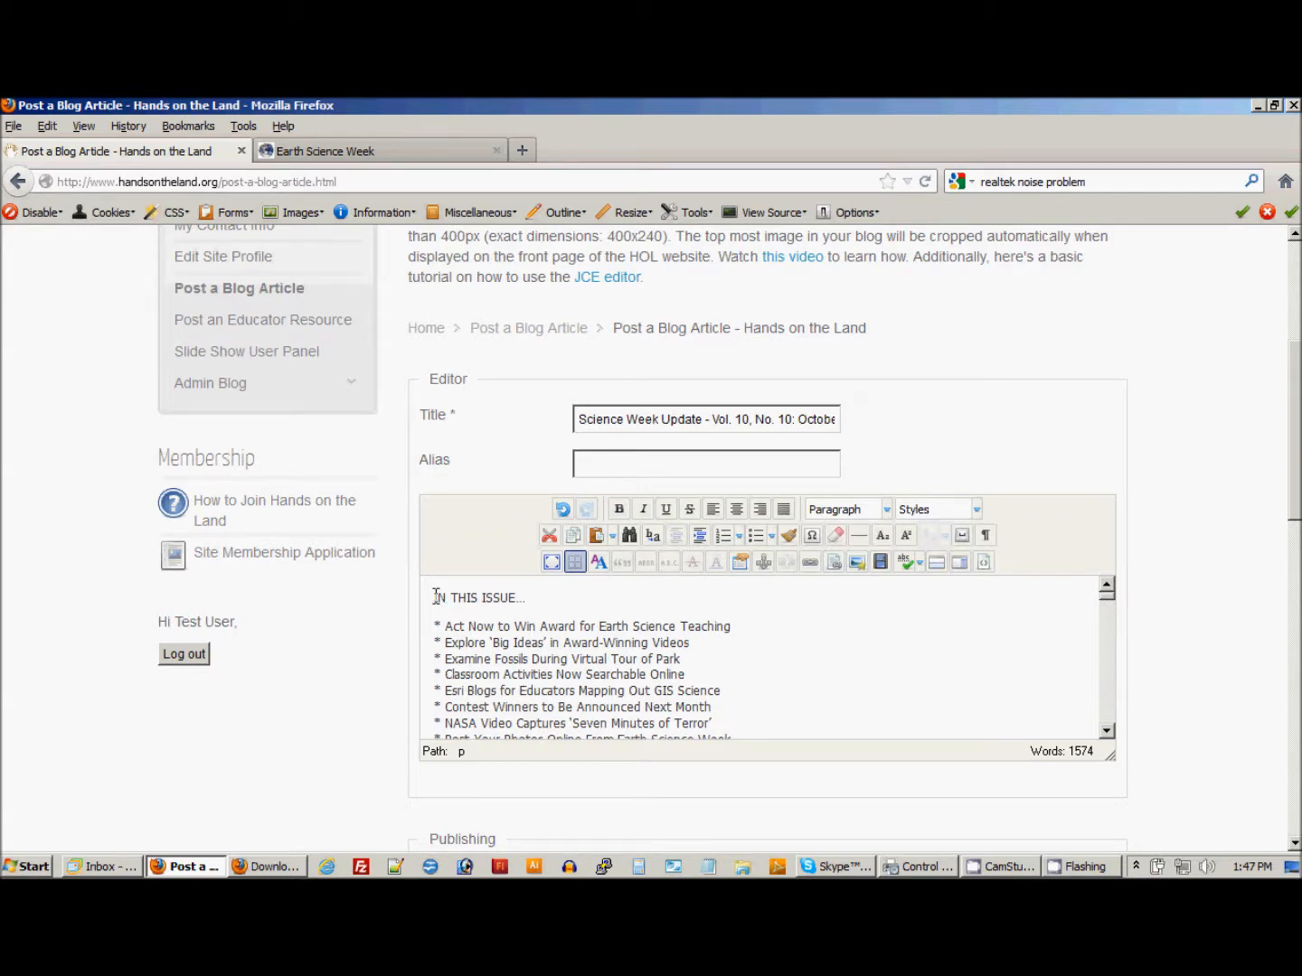
{"action": "scroll", "coordinate": [437, 624], "scroll_direction": "down", "scroll_amount": 10}
{"action": "scroll", "coordinate": [429, 651], "scroll_direction": "up", "scroll_amount": 5}
{"action": "left_click", "coordinate": [435, 647]}
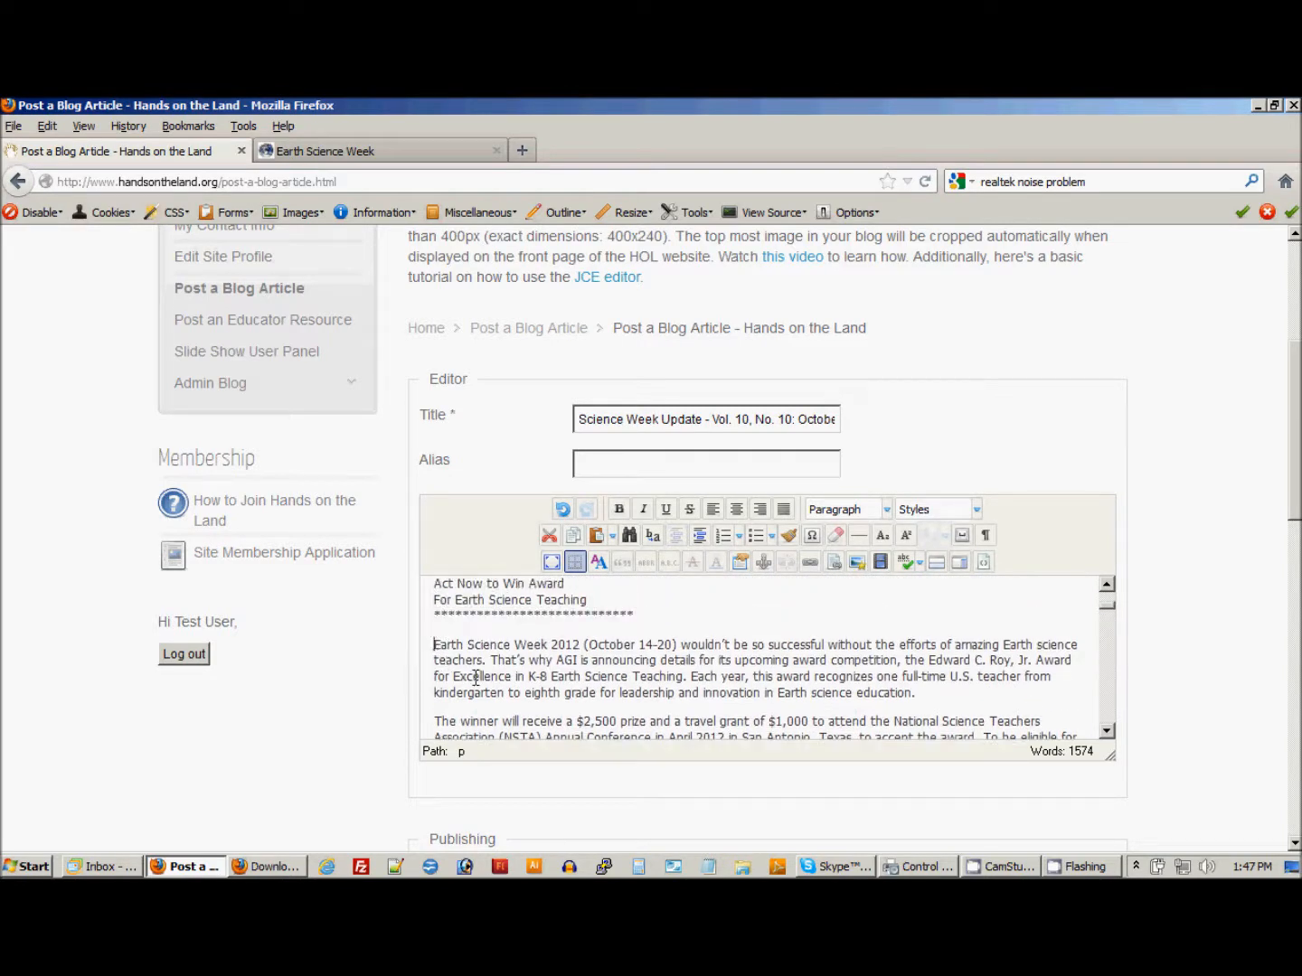
{"action": "scroll", "coordinate": [509, 659], "scroll_direction": "up", "scroll_amount": 5}
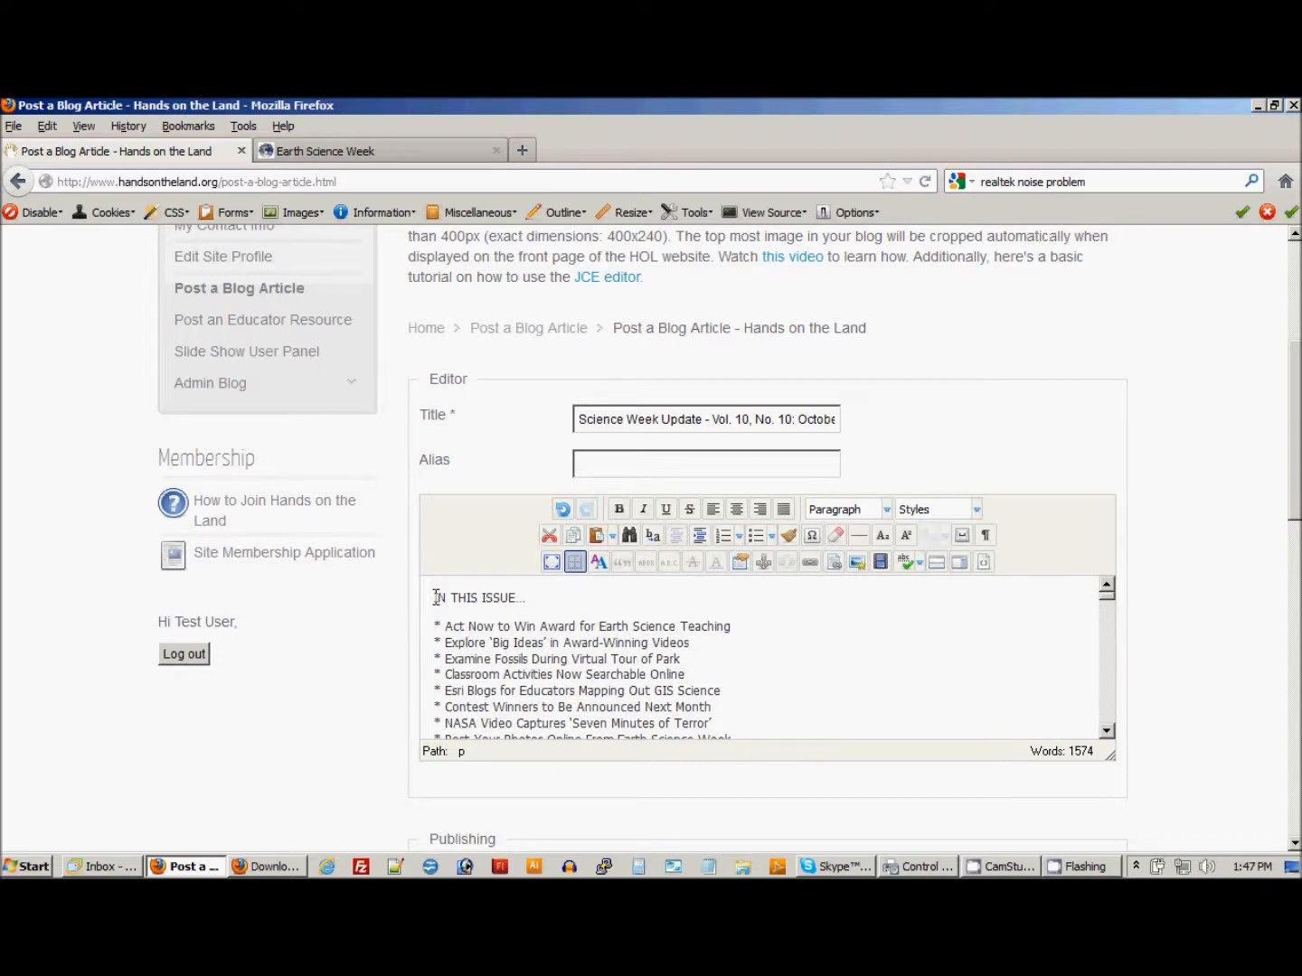
Upload students-observing-lawn.jpg from the Desktop to the Root folder of the article editor's image manager.
{"action": "left_click", "coordinate": [856, 562]}
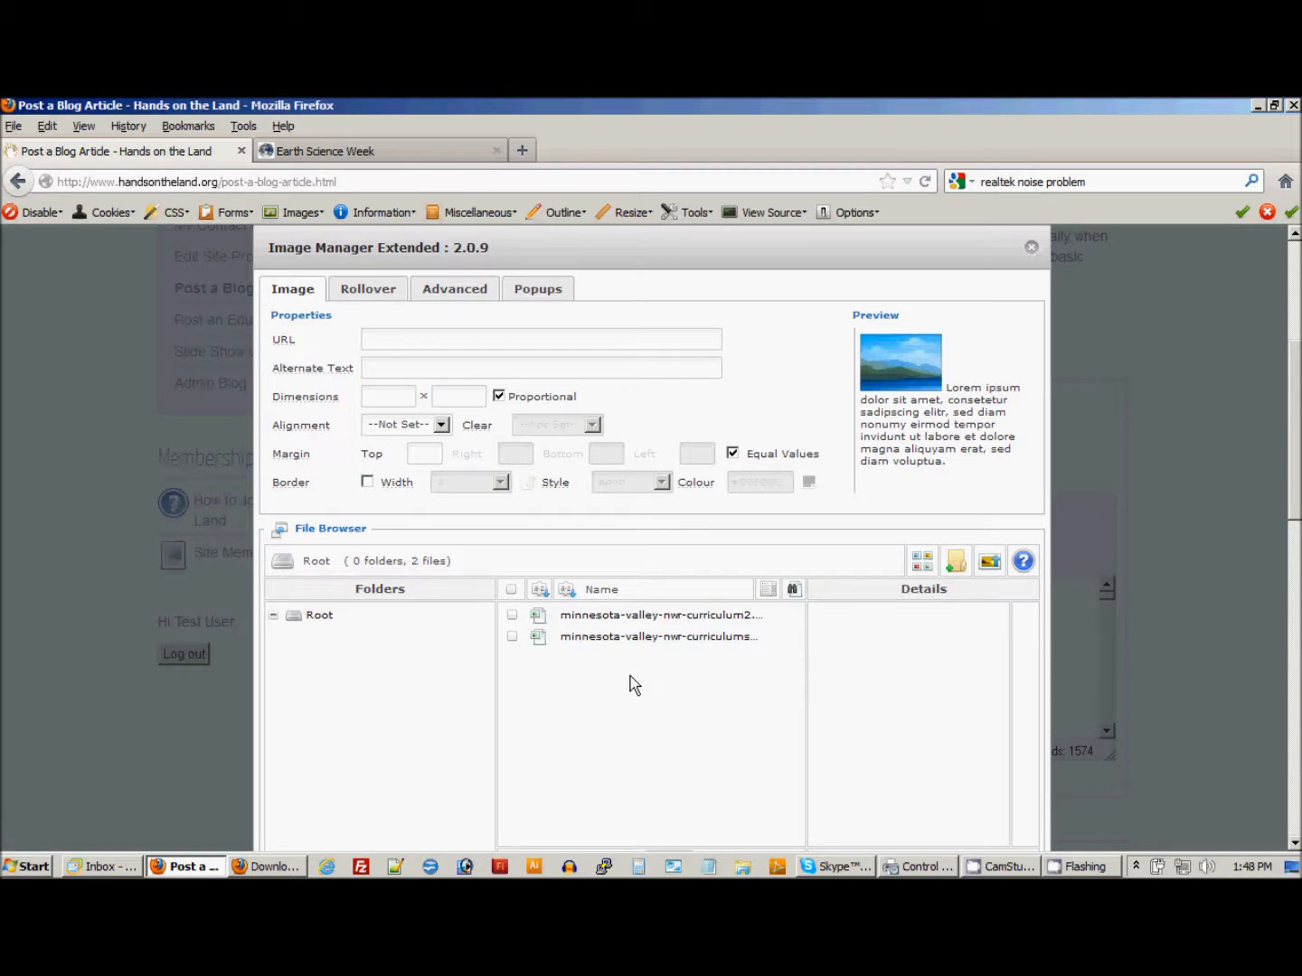
{"action": "left_click", "coordinate": [992, 565]}
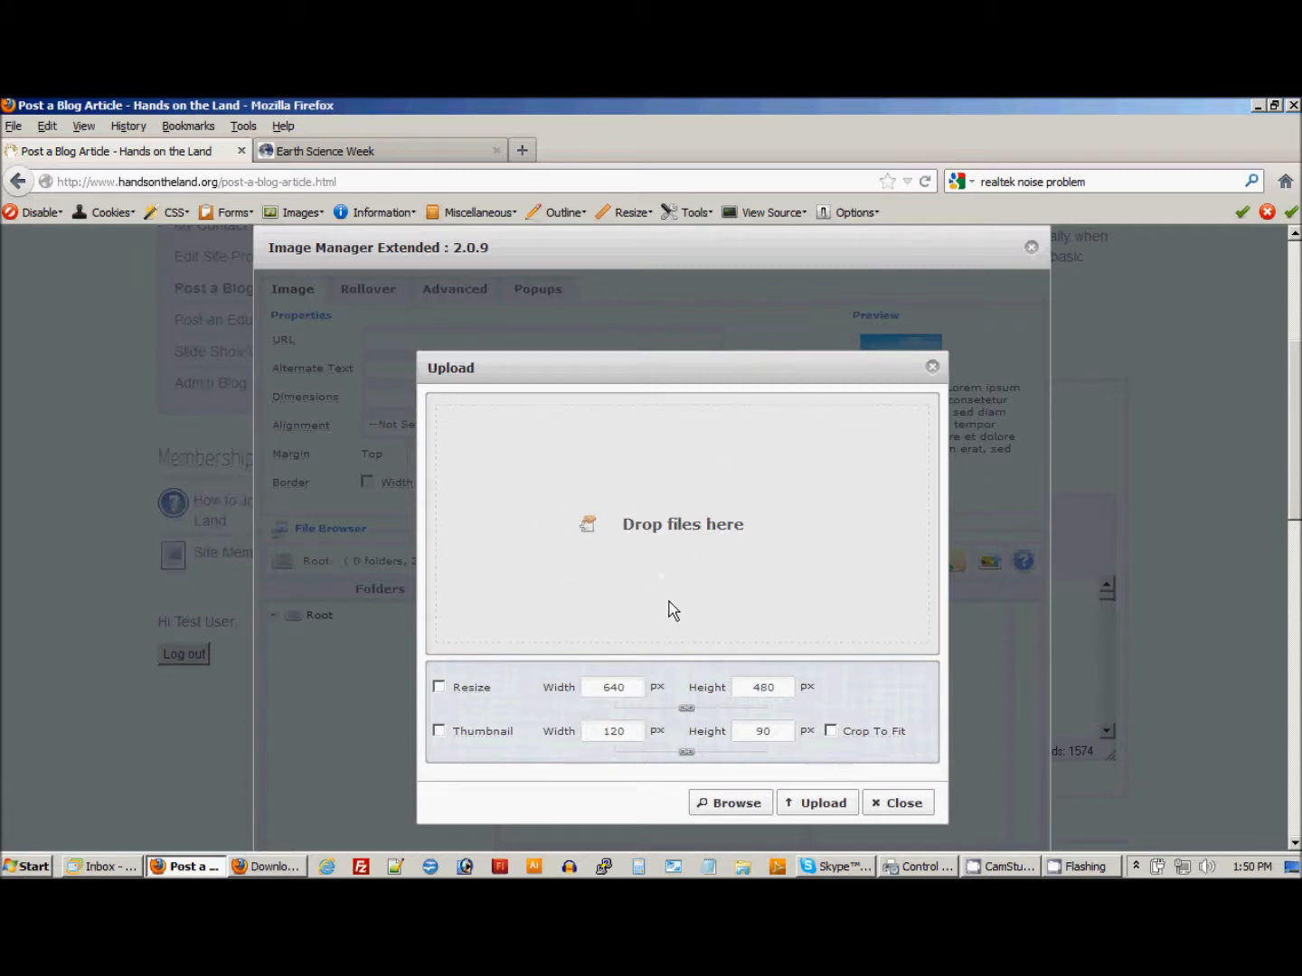
{"action": "left_click", "coordinate": [755, 811]}
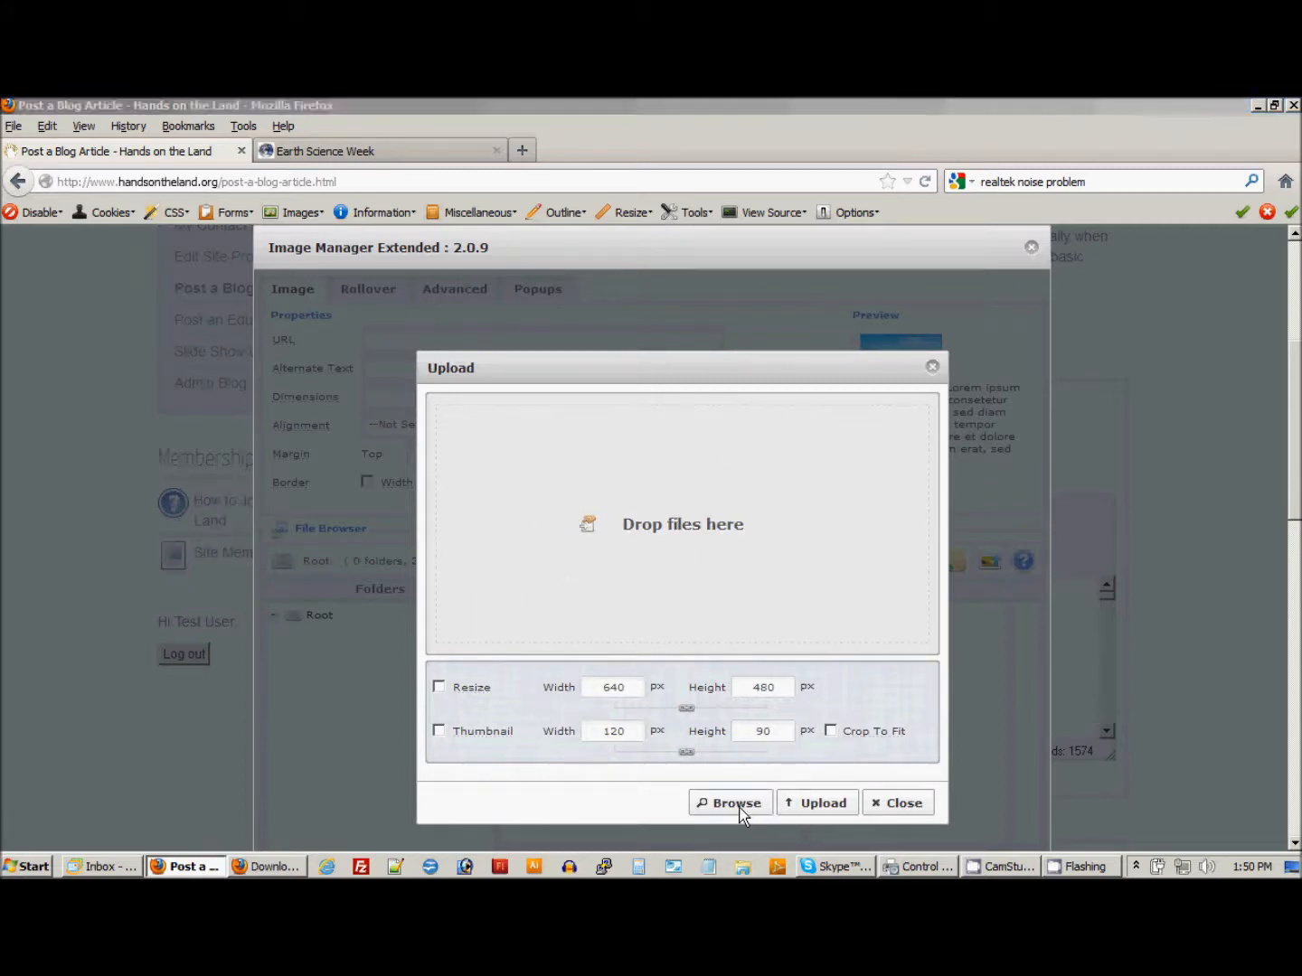
{"action": "left_click", "coordinate": [464, 233]}
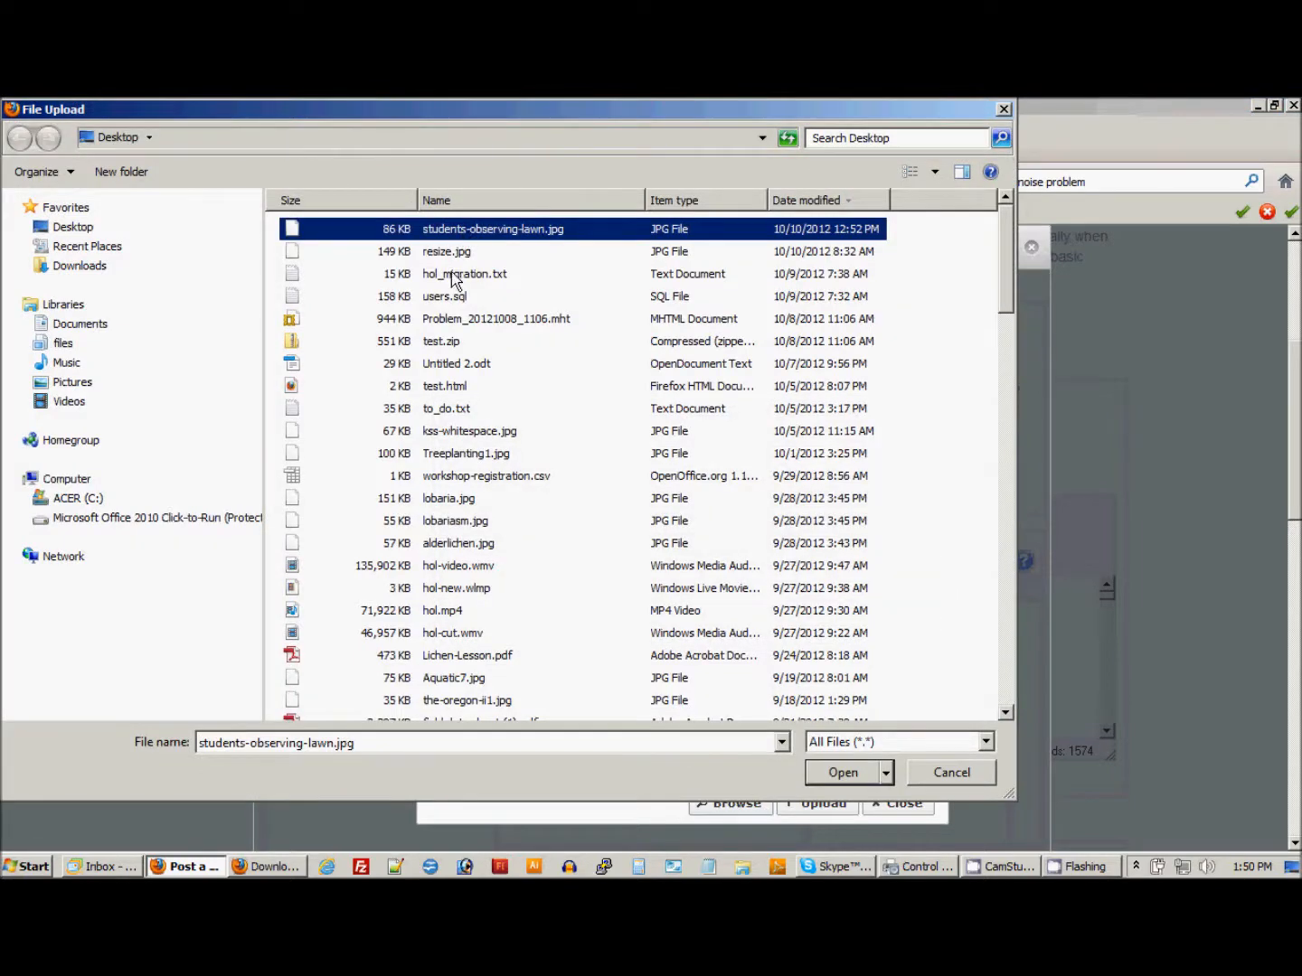
{"action": "left_click", "coordinate": [840, 775]}
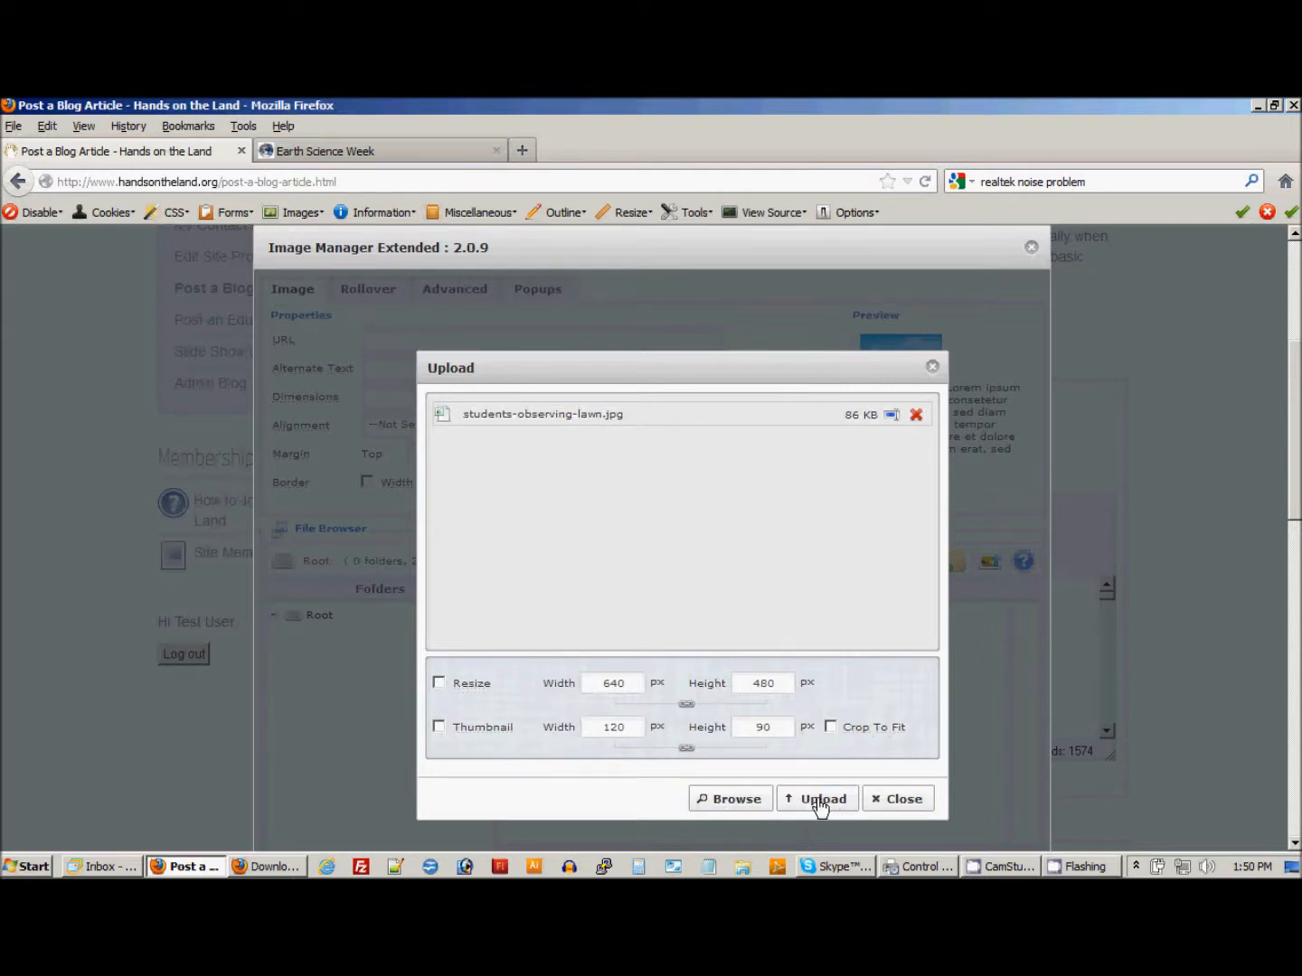
{"action": "left_click", "coordinate": [822, 805]}
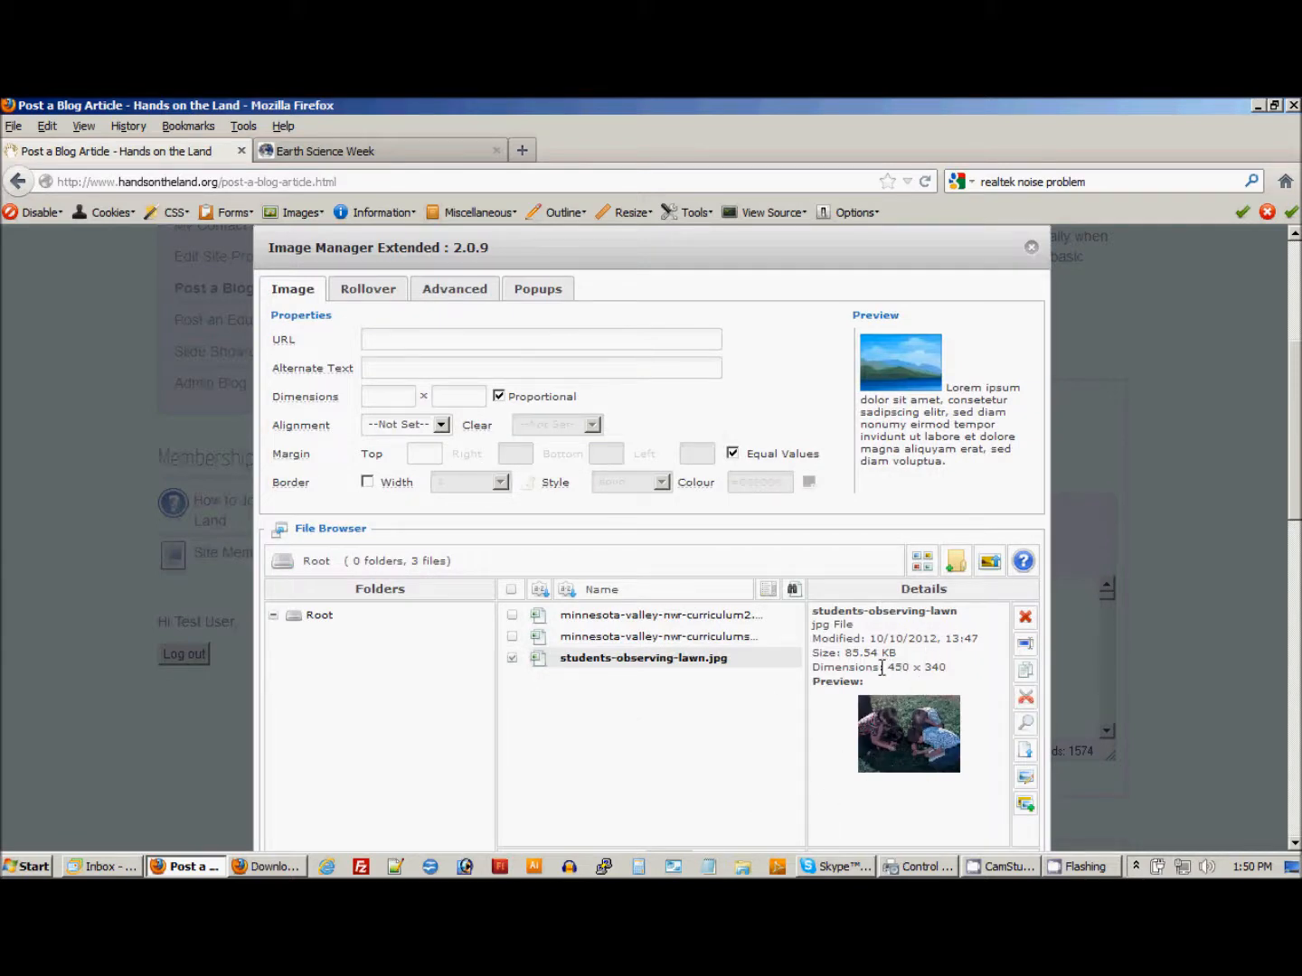
Select the uploaded students-observing-lawn.jpg and open it in the image editor.
{"action": "left_click", "coordinate": [589, 667]}
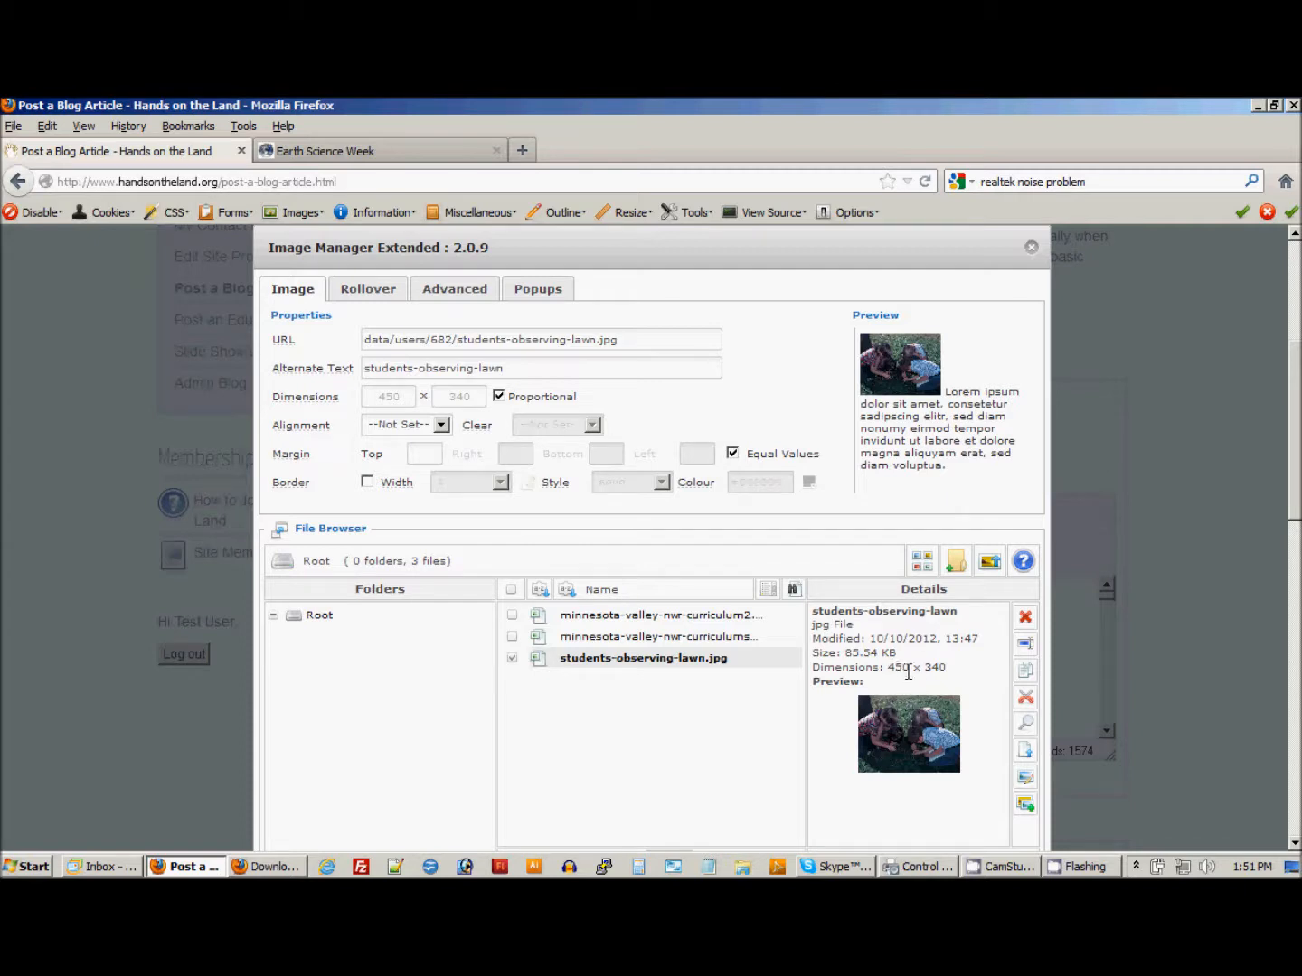
{"action": "left_click", "coordinate": [1026, 780]}
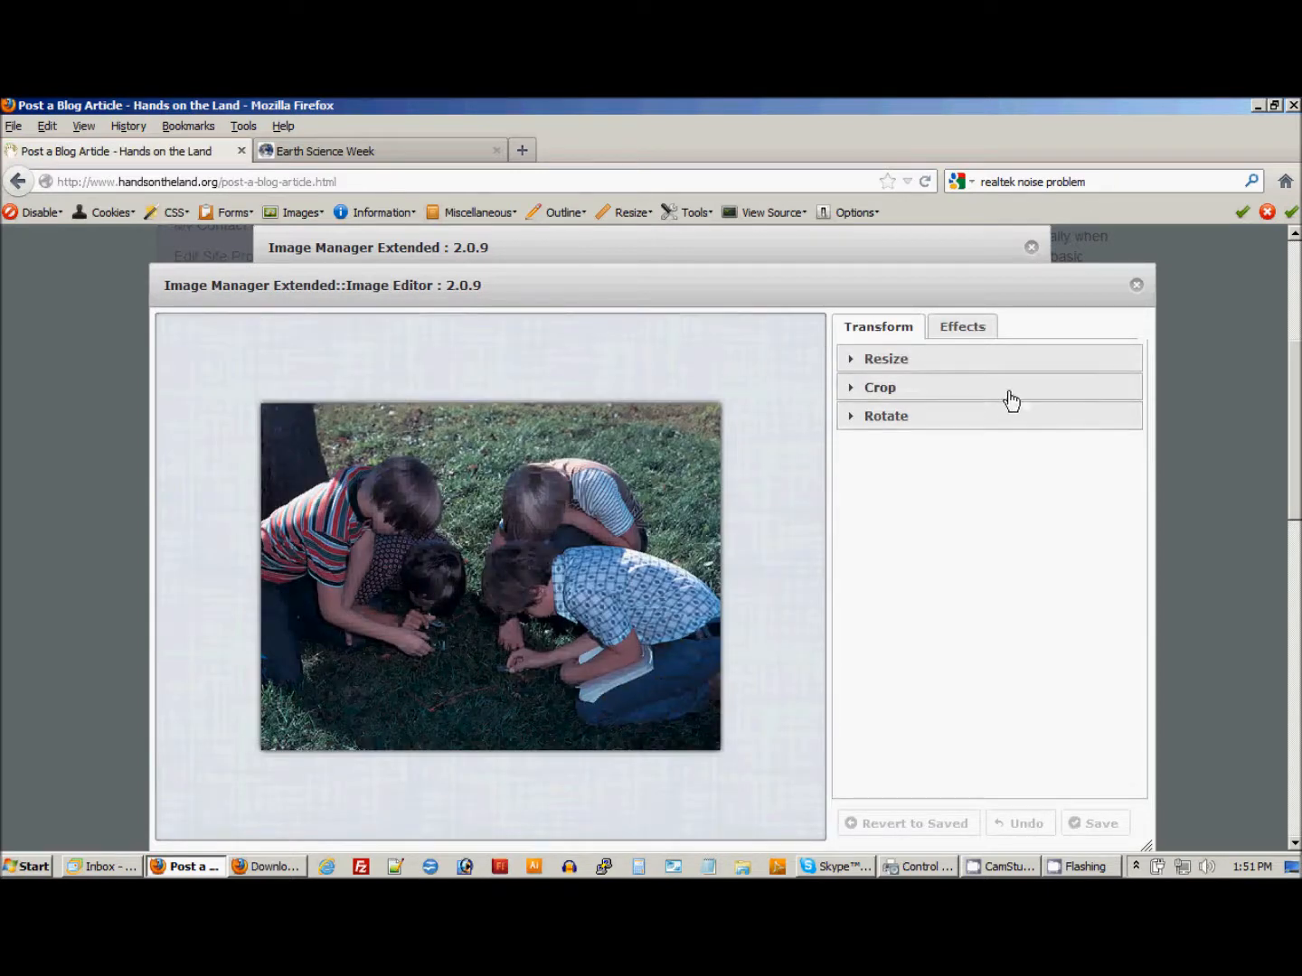
Try setting the photo's width to 400 px with proportional height, and look over the available image effects.
{"action": "left_click", "coordinate": [880, 361]}
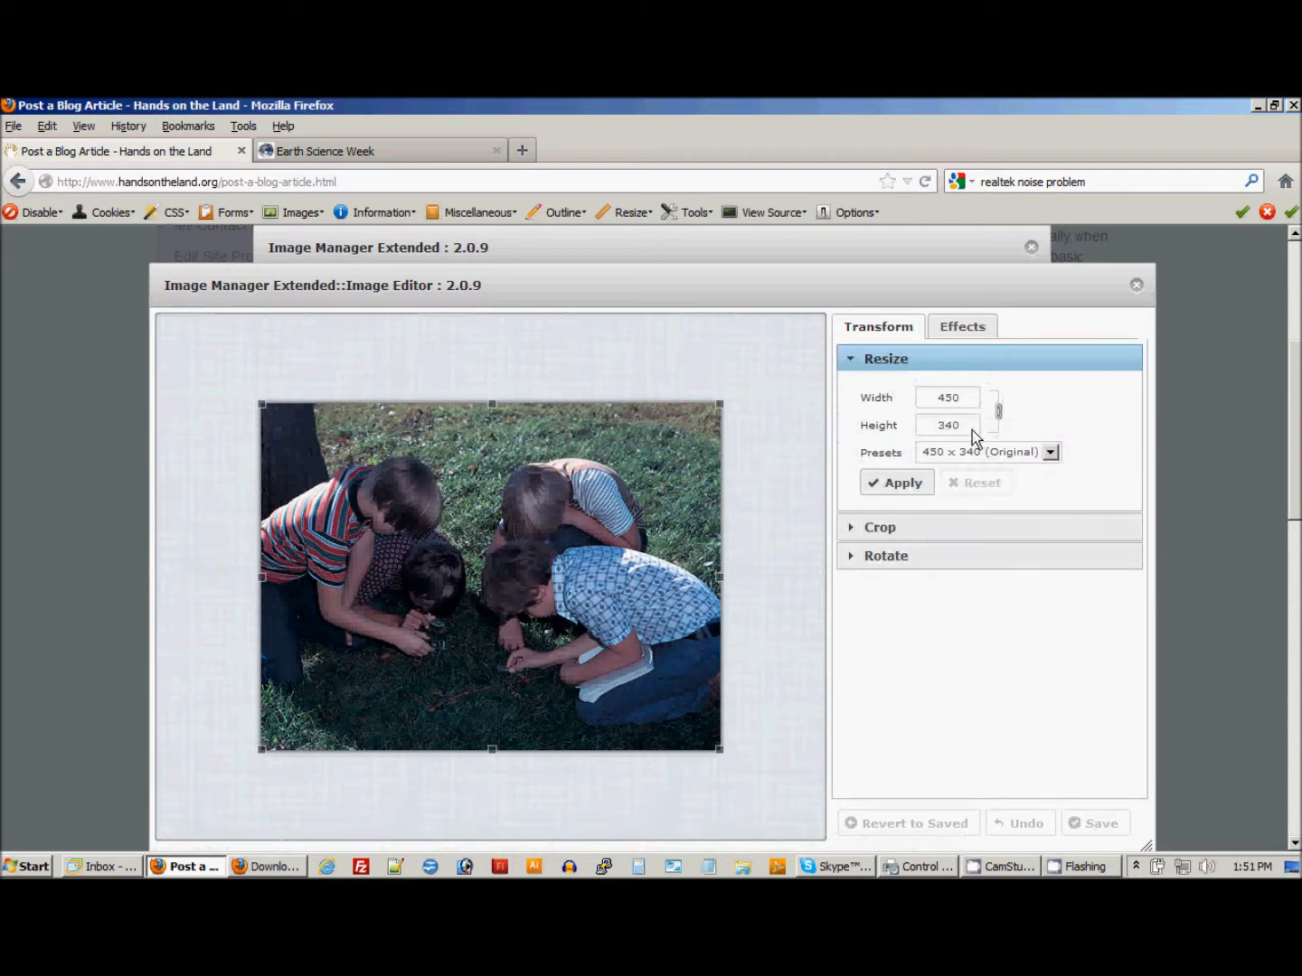
{"action": "double_click", "coordinate": [965, 398]}
{"action": "type", "text": "400"}
{"action": "left_click", "coordinate": [1074, 416]}
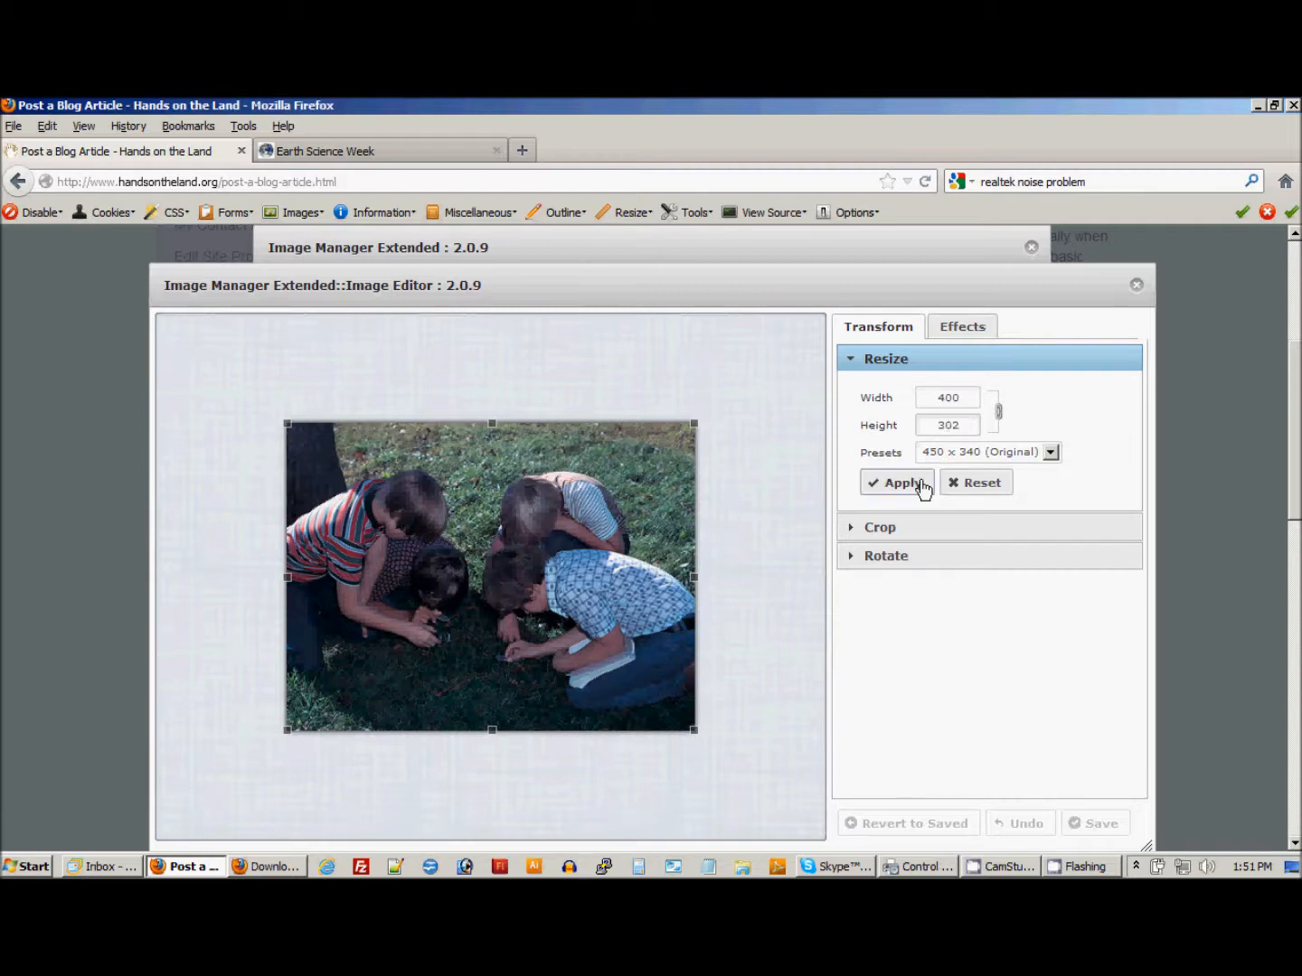
{"action": "left_click", "coordinate": [961, 327]}
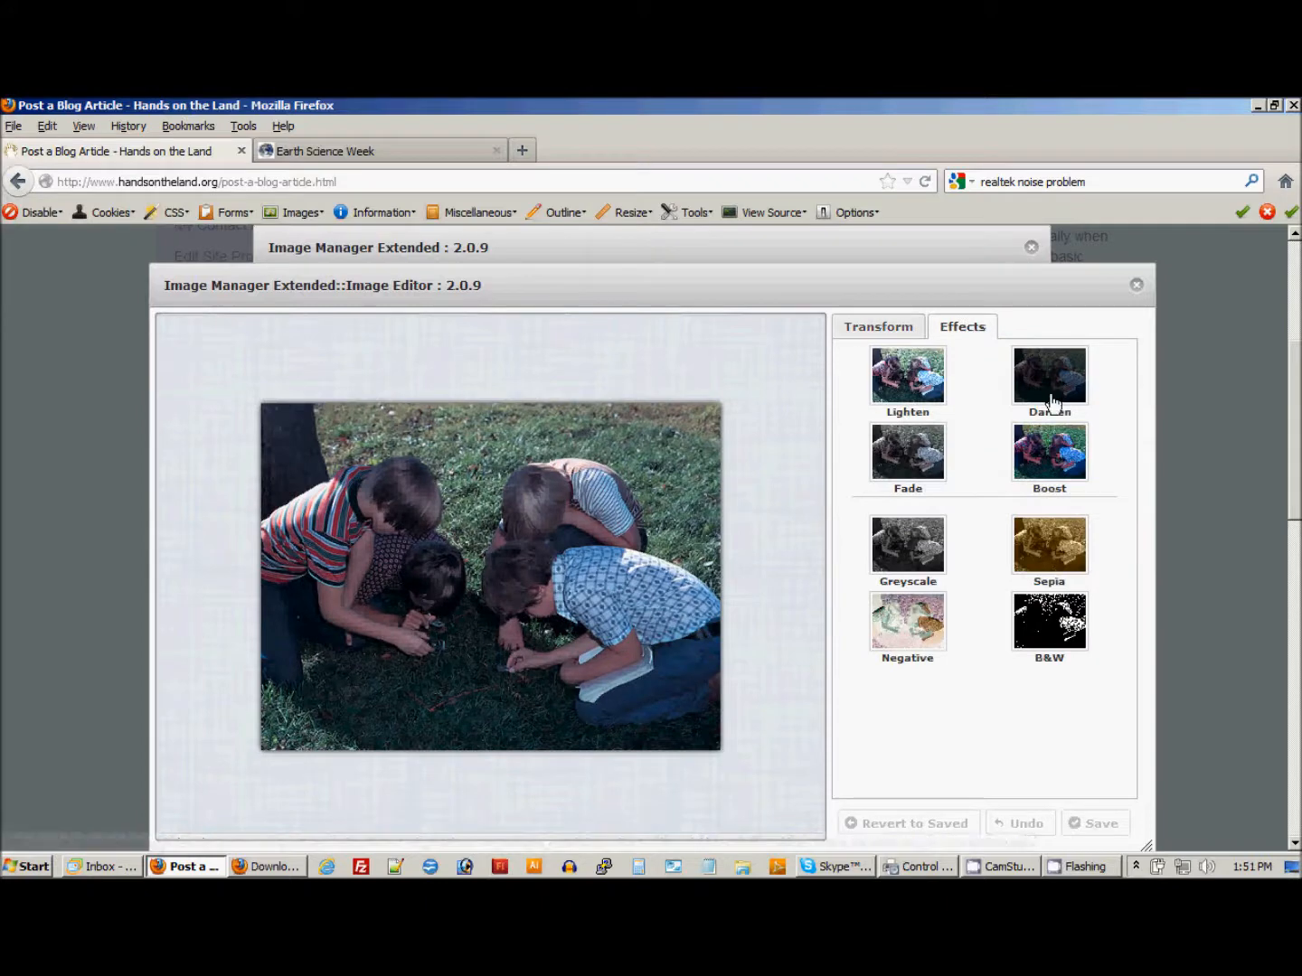
{"action": "left_click", "coordinate": [895, 328]}
Resize the photo to a width of 400 px with proportional height and apply the change.
{"action": "left_click", "coordinate": [888, 360]}
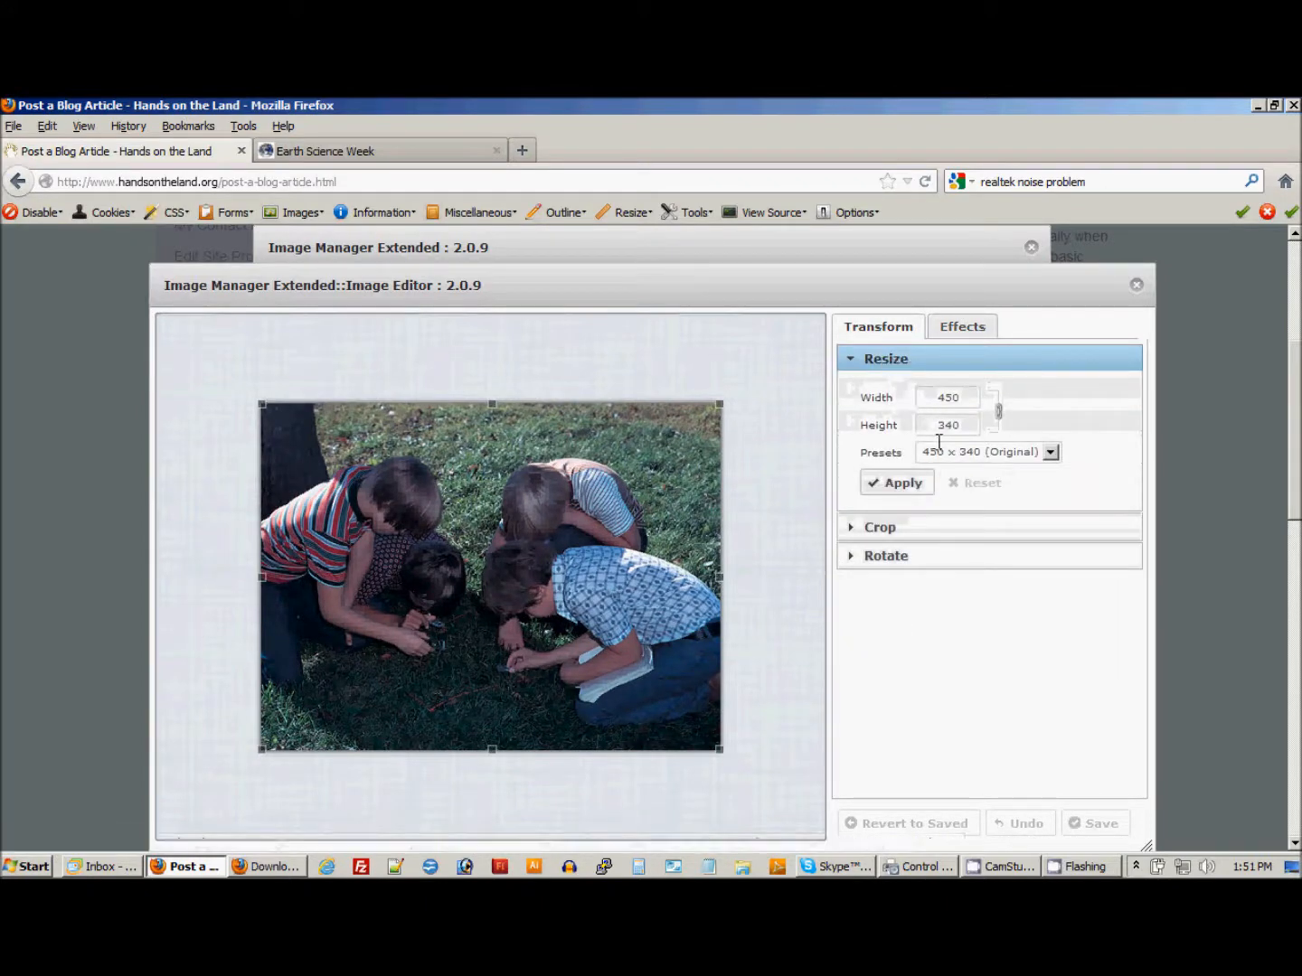
{"action": "left_click_drag", "start_coordinate": [964, 398], "coordinate": [935, 397]}
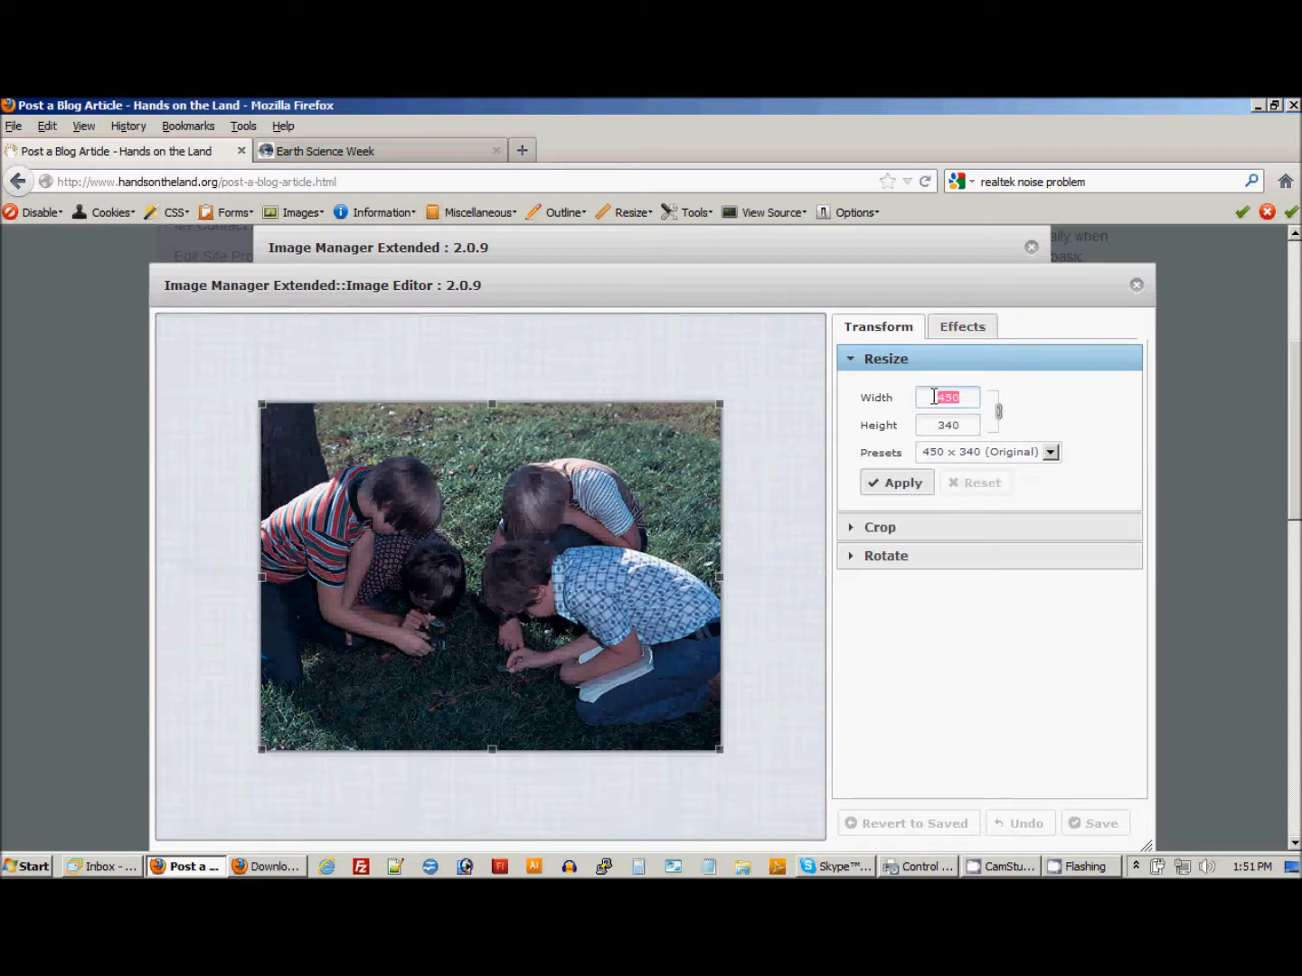
{"action": "type", "text": "400"}
{"action": "key", "text": "Down"}
{"action": "key", "text": "Return"}
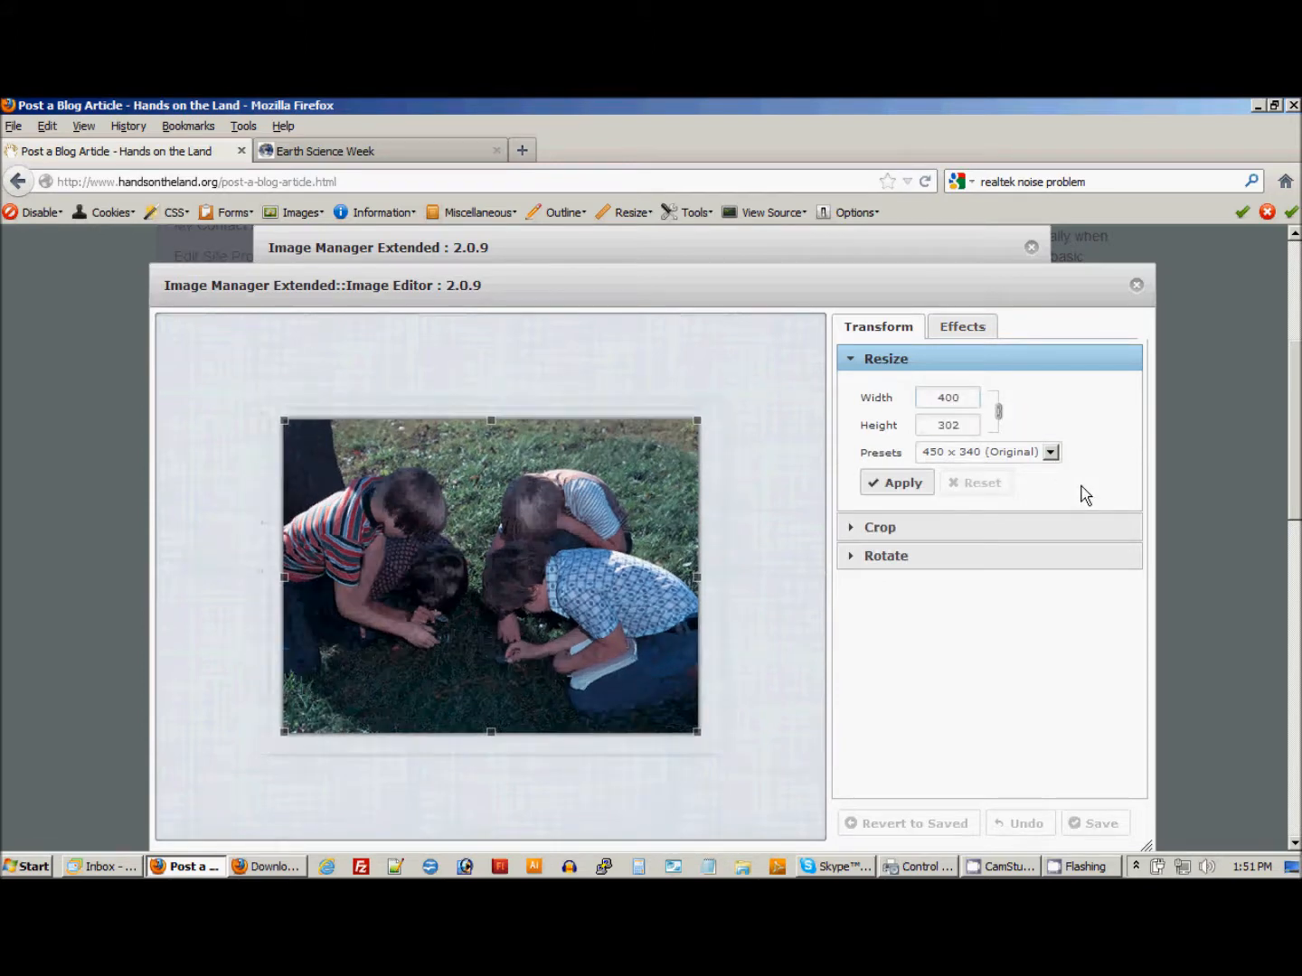
{"action": "left_click", "coordinate": [902, 489]}
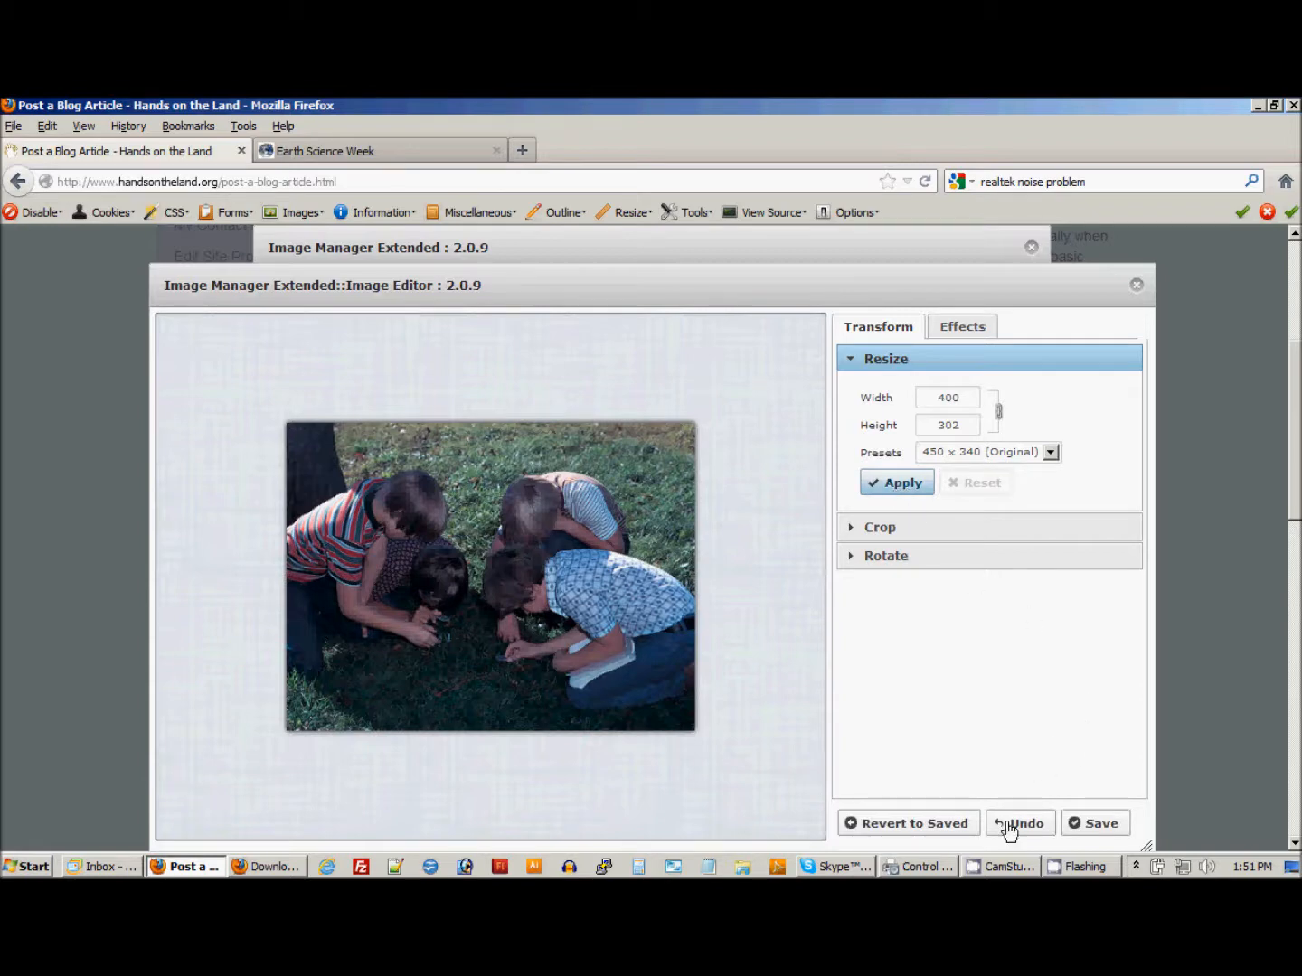
Save the resized photo under the name students-observing-lawn with slightly reduced quality.
{"action": "left_click", "coordinate": [1099, 823]}
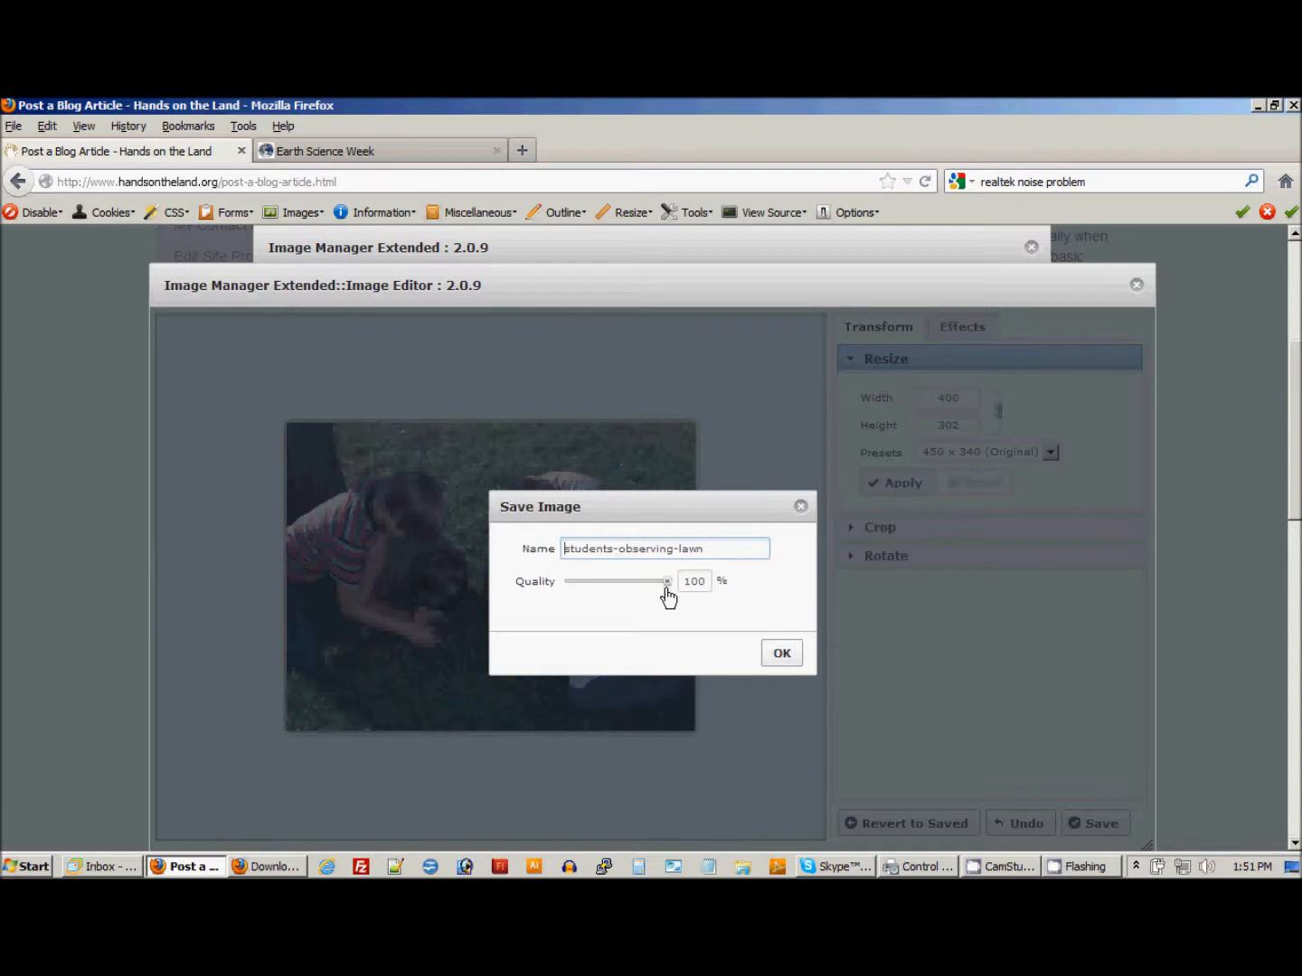
{"action": "mouse_move", "coordinate": [667, 583]}
{"action": "left_mouse_down"}
{"action": "mouse_move", "coordinate": [630, 590]}
{"action": "mouse_move", "coordinate": [647, 589]}
{"action": "left_mouse_up"}
{"action": "left_click", "coordinate": [780, 654]}
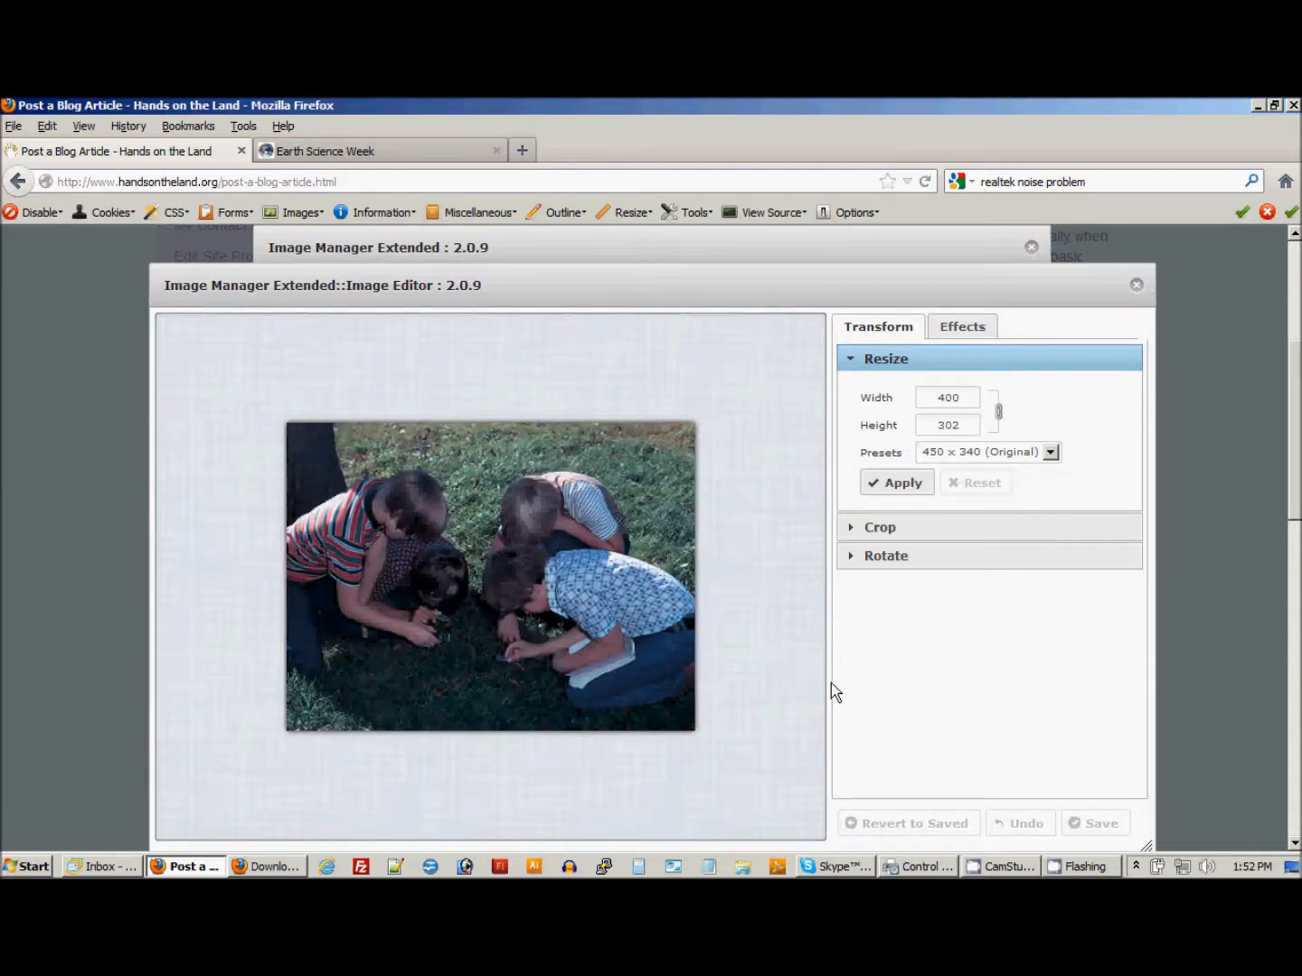
Close the image editor and reselect students-observing-lawn.jpg in the file browser to load its new dimensions.
{"action": "scroll", "coordinate": [1172, 743], "scroll_direction": "down", "scroll_amount": 3}
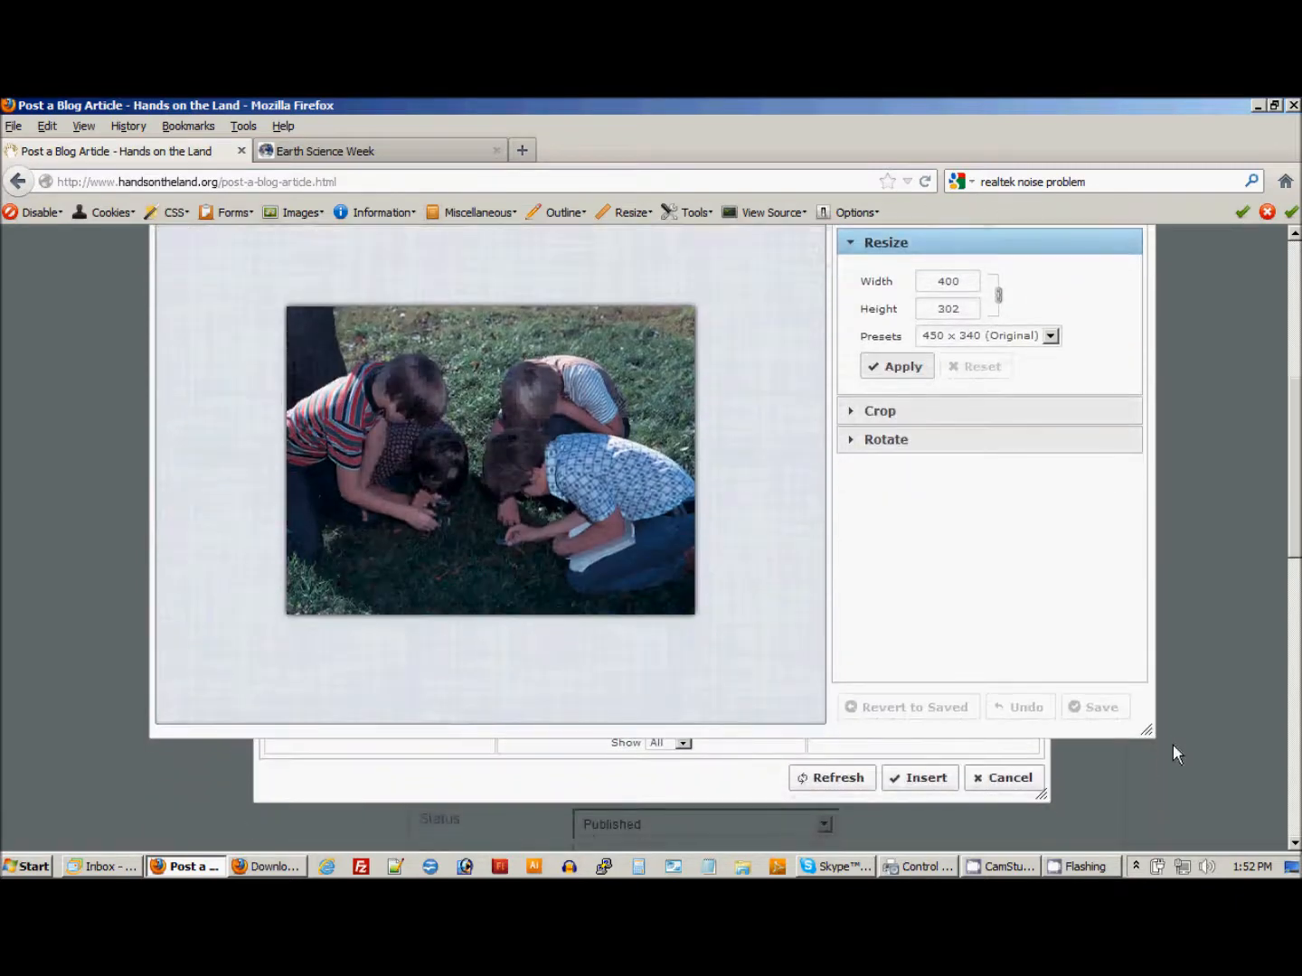
{"action": "scroll", "coordinate": [1172, 755], "scroll_direction": "up", "scroll_amount": 3}
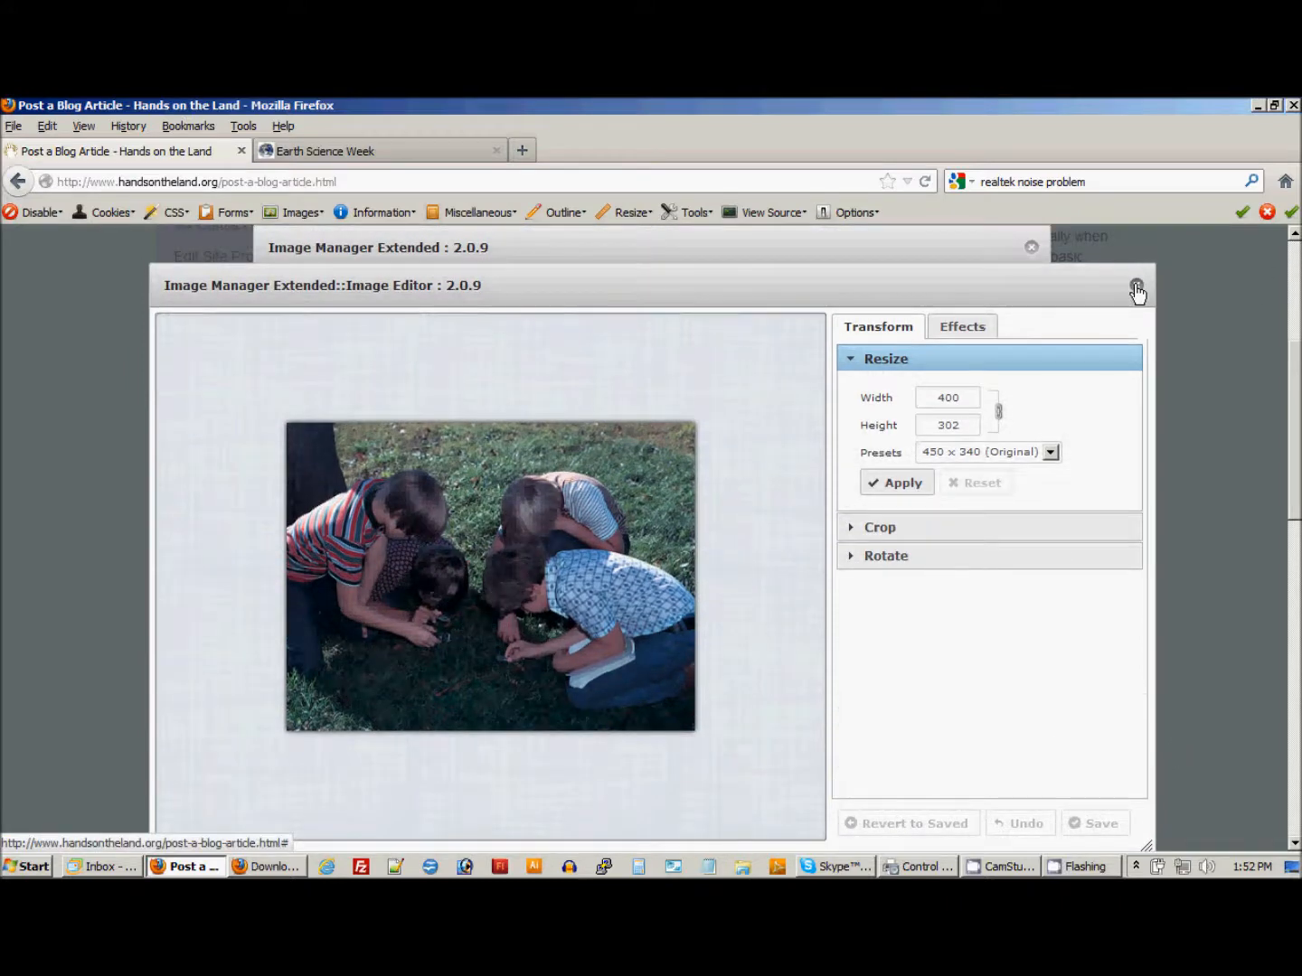
{"action": "left_click", "coordinate": [1136, 287]}
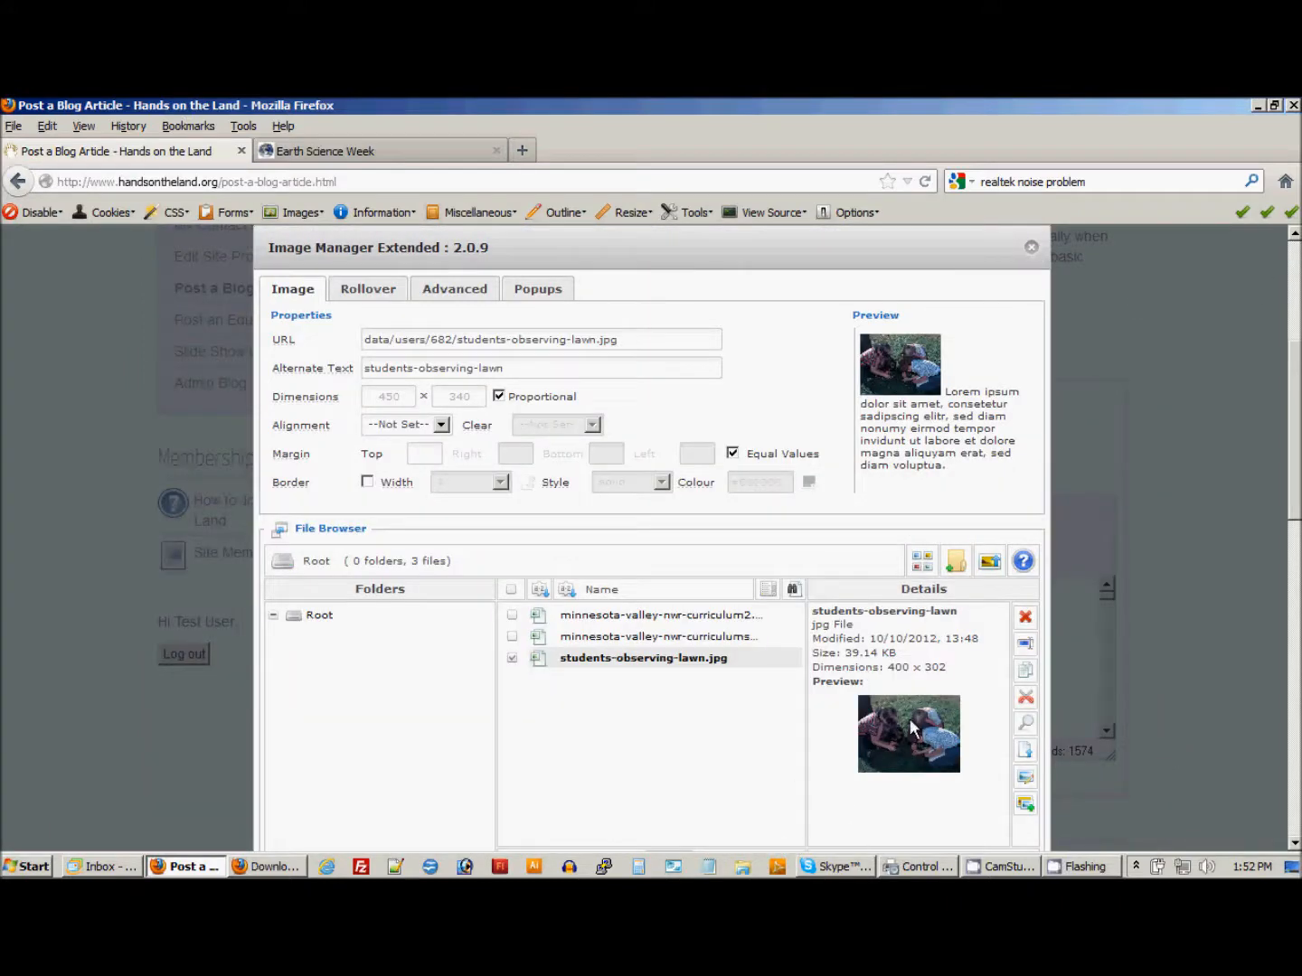
{"action": "left_click", "coordinate": [650, 659]}
{"action": "left_click_drag", "start_coordinate": [889, 667], "coordinate": [954, 674]}
Try rewording the image's alternate text as "Students observe a lawn".
{"action": "left_click", "coordinate": [361, 369]}
{"action": "type", "text": "S"}
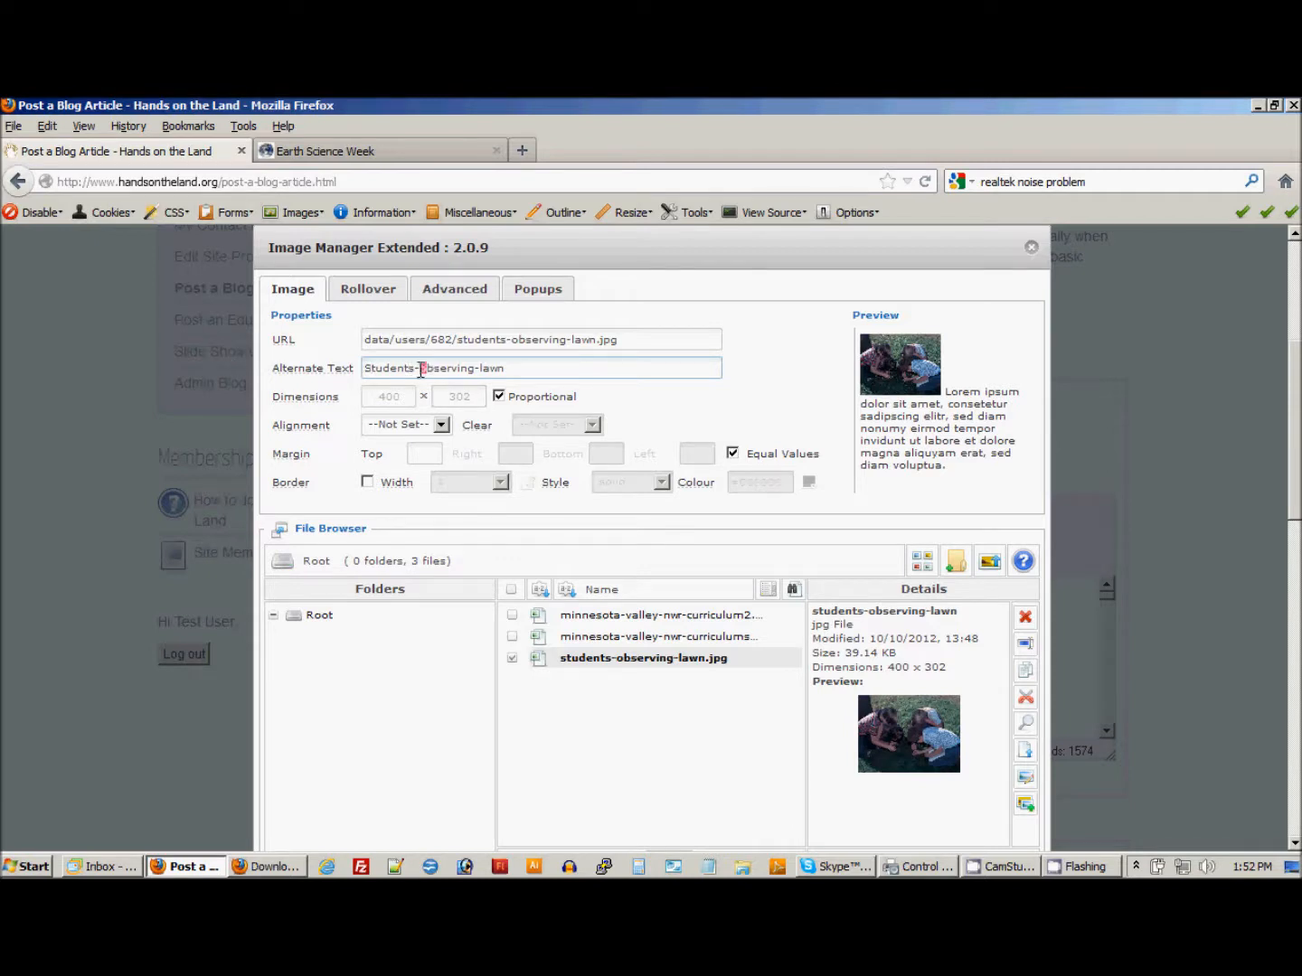
{"action": "key", "text": "BackSpace"}
{"action": "type", "text": "O"}
{"action": "left_click_drag", "start_coordinate": [499, 368], "coordinate": [418, 377]}
{"action": "type", "text": "obs"}
Replace the image's alternate text with the "students on lawn" credit copied from the Earth Science Week Photo Credits page.
{"action": "left_click", "coordinate": [401, 150]}
{"action": "left_click_drag", "start_coordinate": [257, 430], "coordinate": [175, 417]}
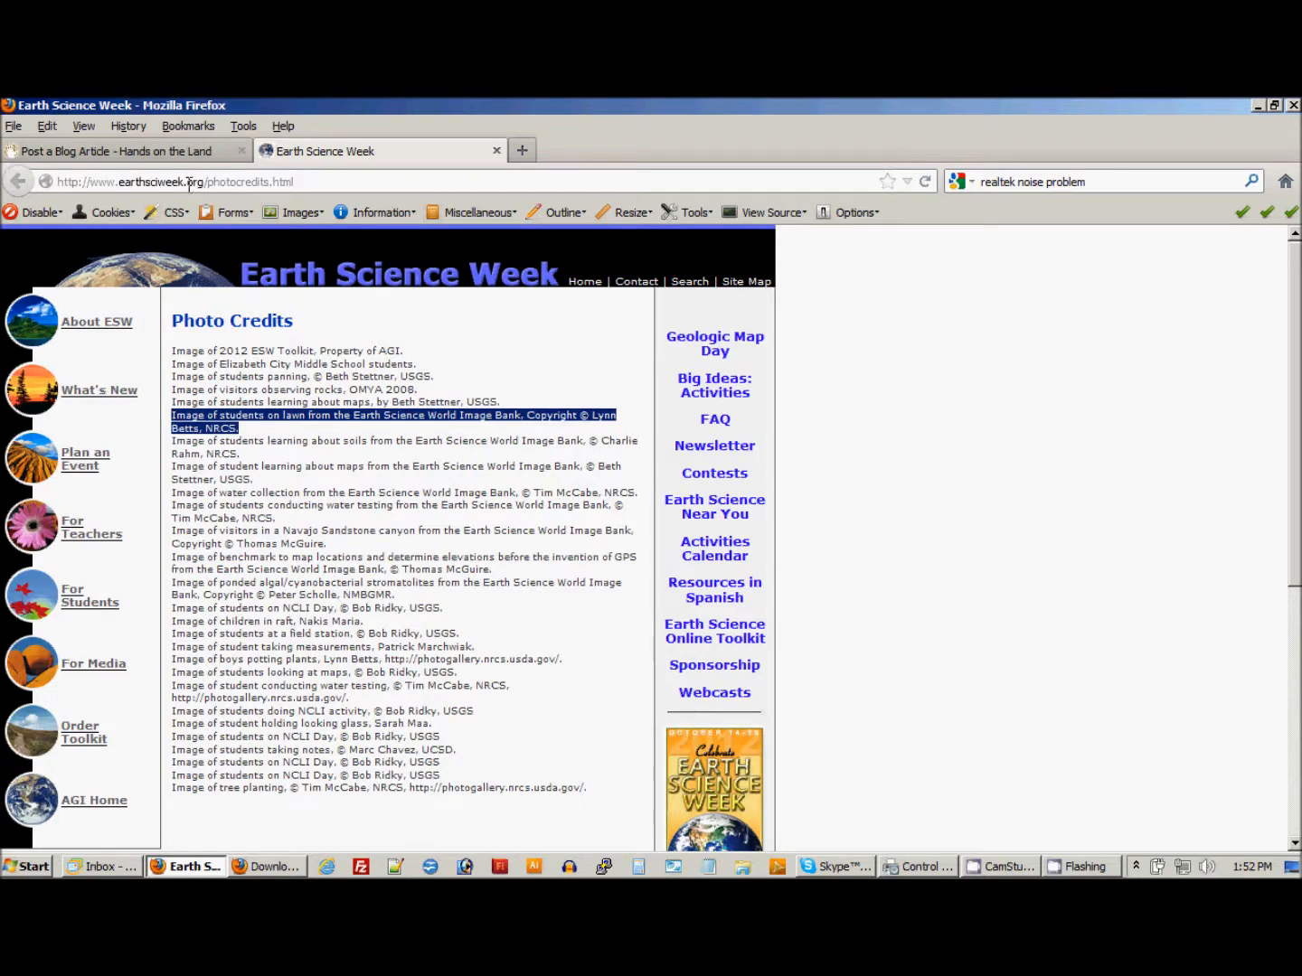
{"action": "key", "text": "alt+Tab"}
{"action": "key", "text": "alt+Tab"}
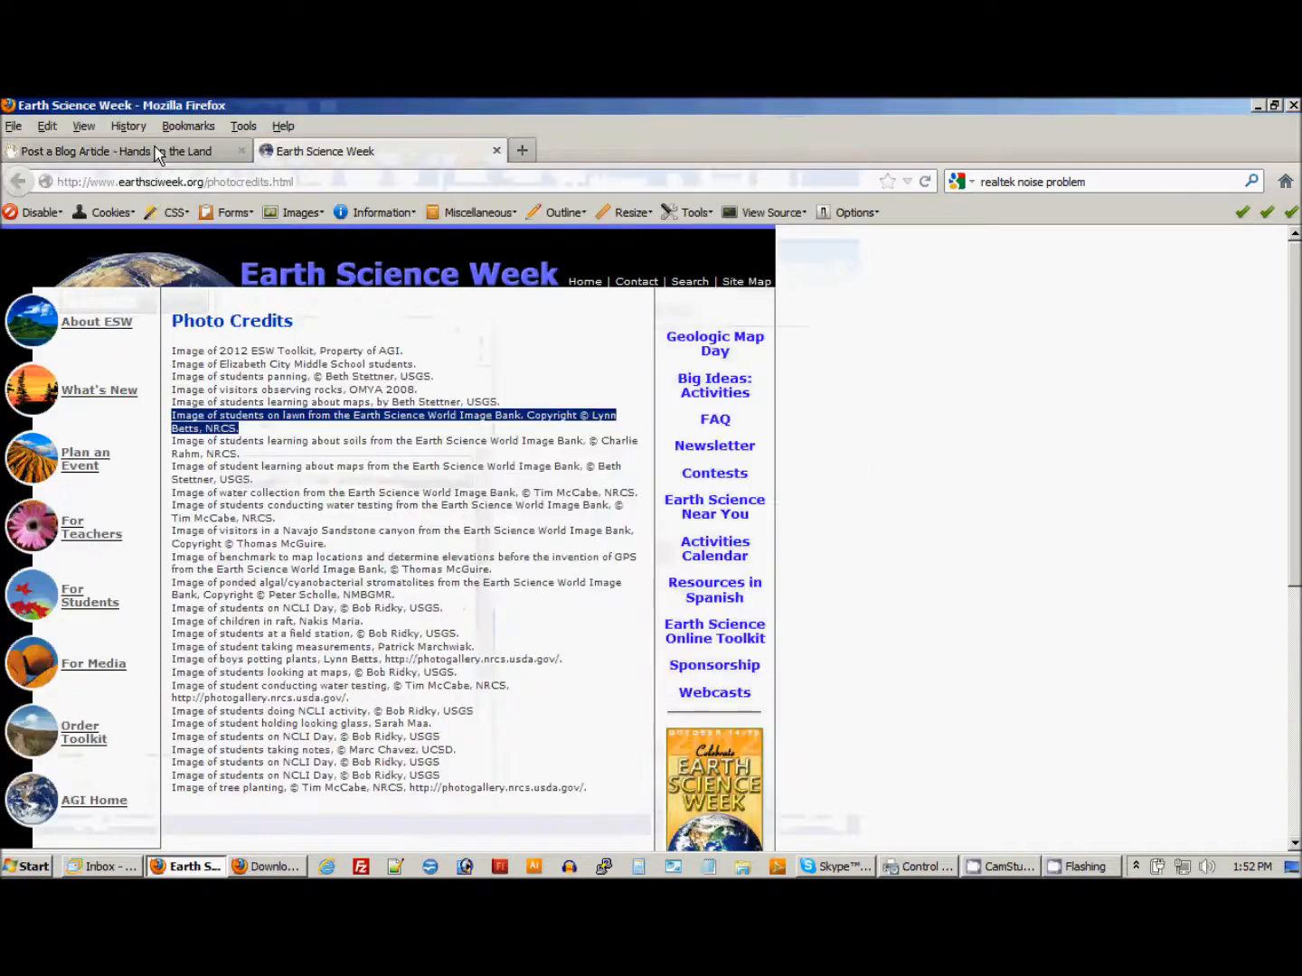
{"action": "left_click", "coordinate": [158, 154]}
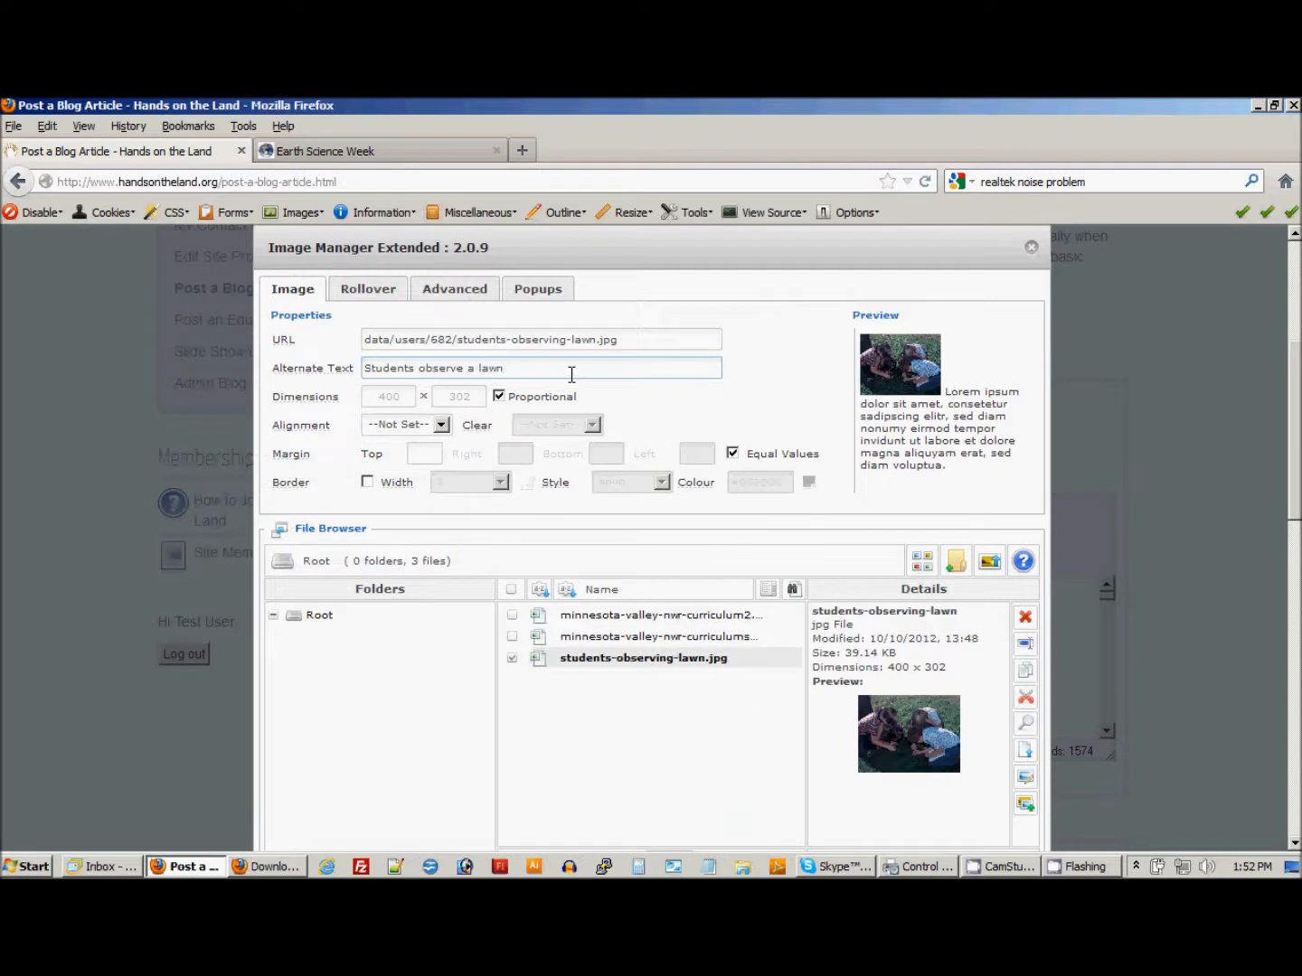
{"action": "left_click_drag", "start_coordinate": [571, 373], "coordinate": [333, 368]}
{"action": "key", "text": "ctrl+v"}
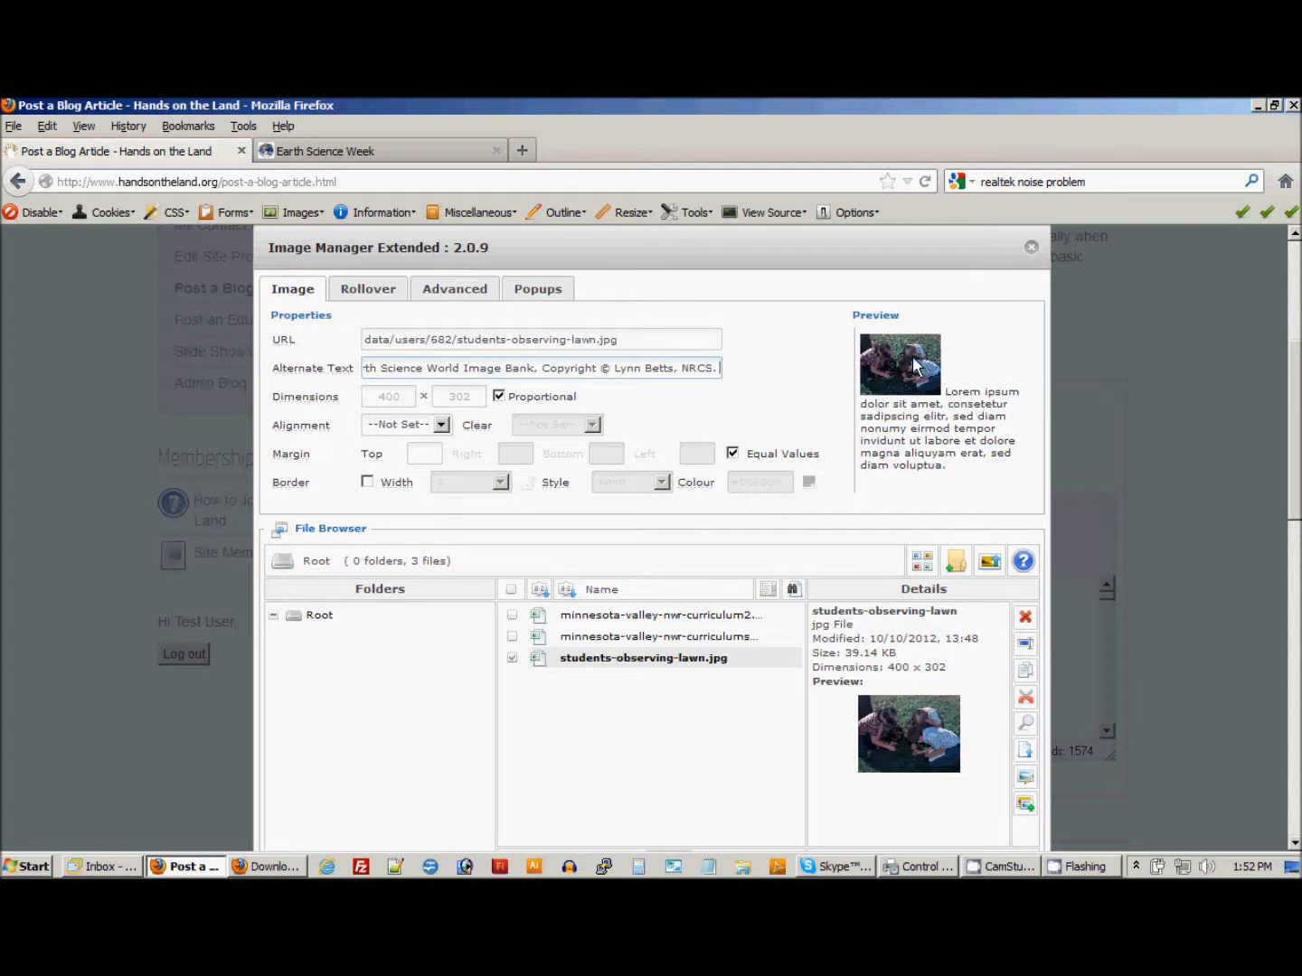
Align the image to the right and give it a left margin of 10 with unequal margin values.
{"action": "left_click", "coordinate": [435, 425]}
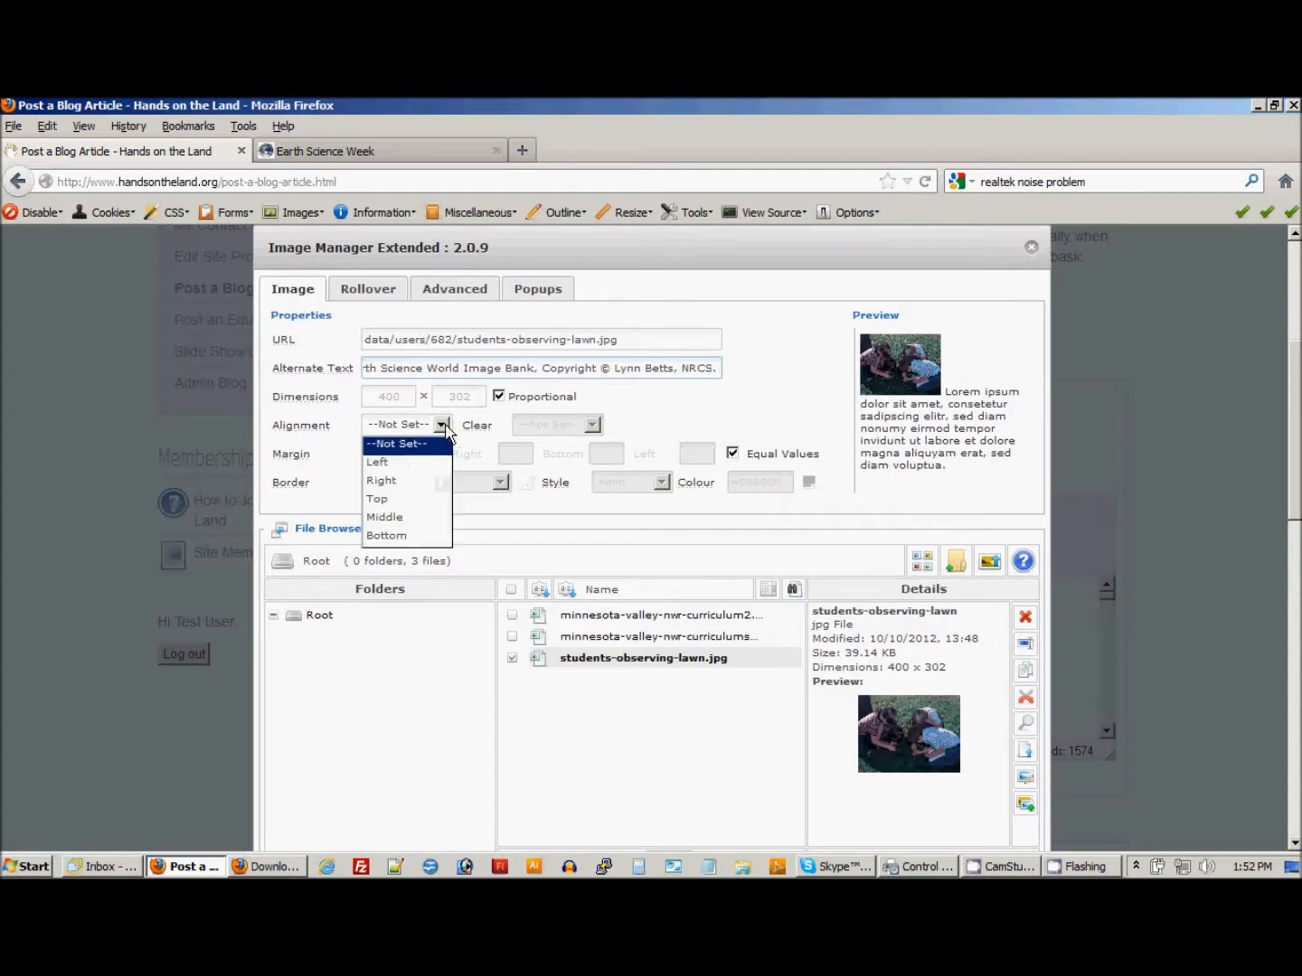
{"action": "left_click", "coordinate": [391, 480]}
{"action": "left_click", "coordinate": [733, 454]}
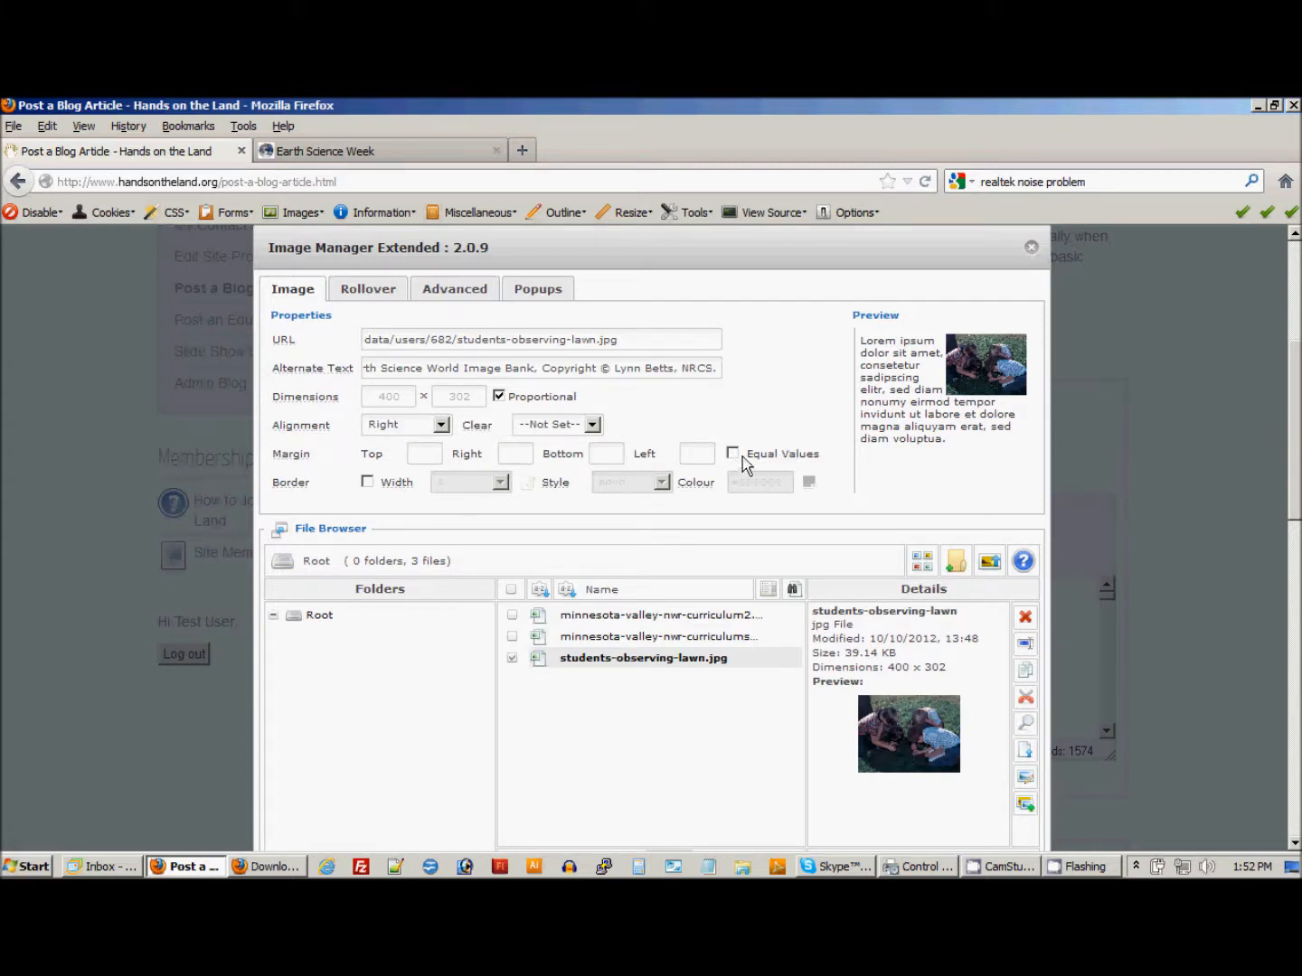
{"action": "left_click", "coordinate": [695, 453]}
{"action": "left_click", "coordinate": [739, 412]}
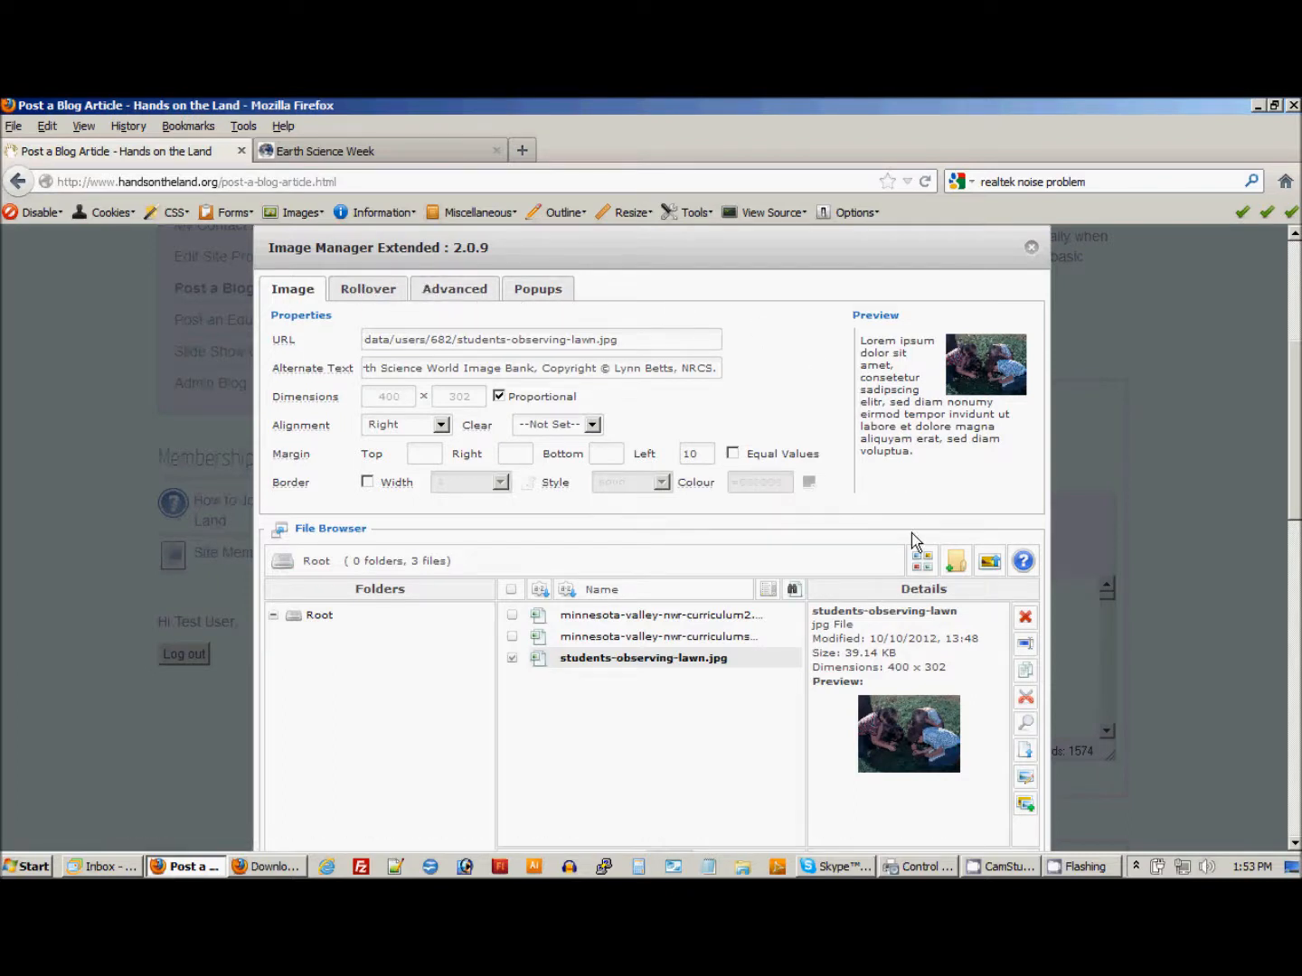
Insert students-observing-lawn.jpg into the article body and select the placed photo.
{"action": "scroll", "coordinate": [885, 533], "scroll_direction": "down", "scroll_amount": 3}
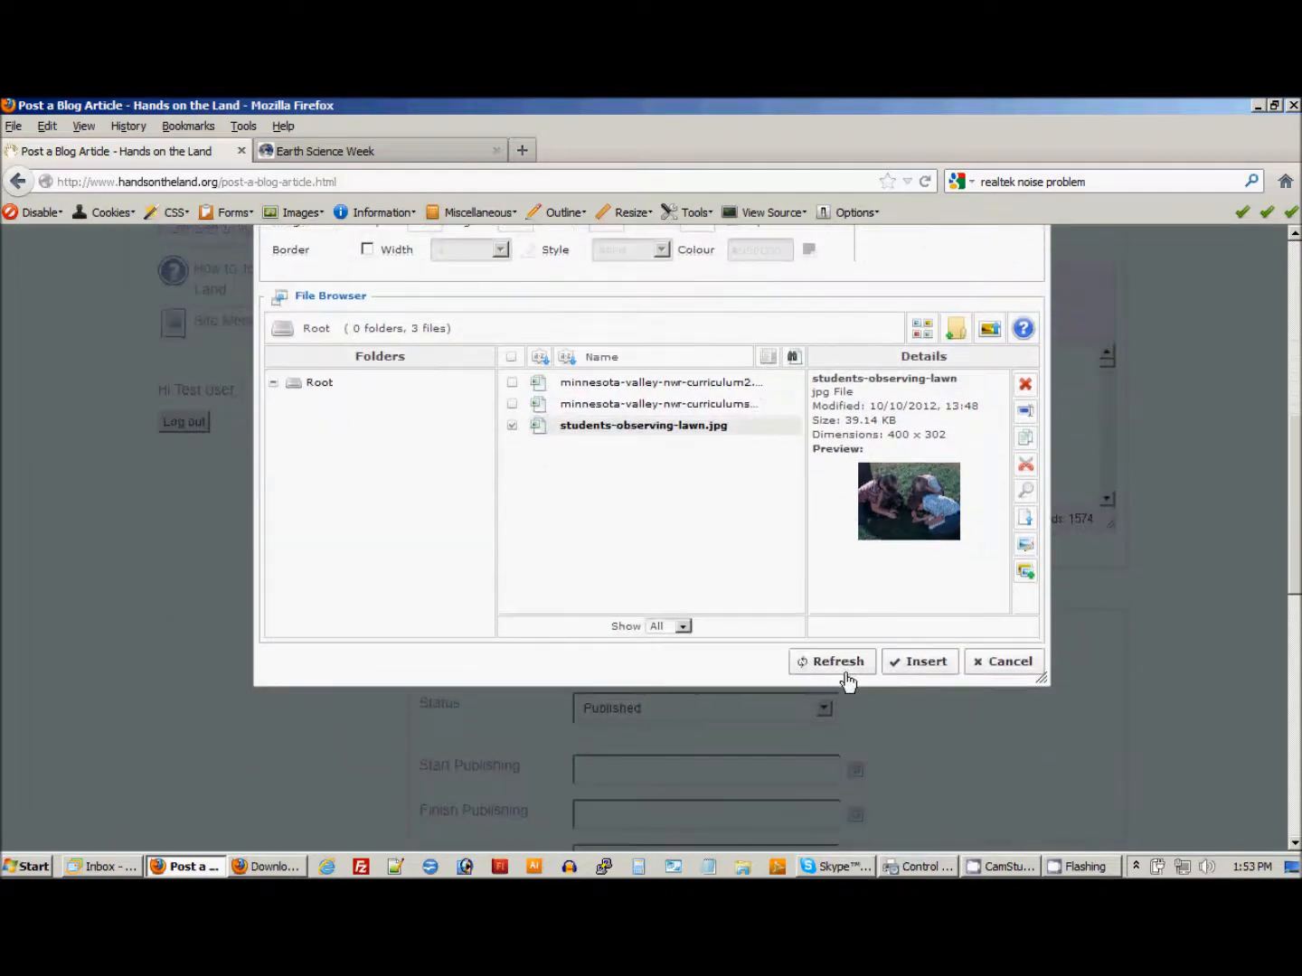
{"action": "left_click", "coordinate": [924, 661]}
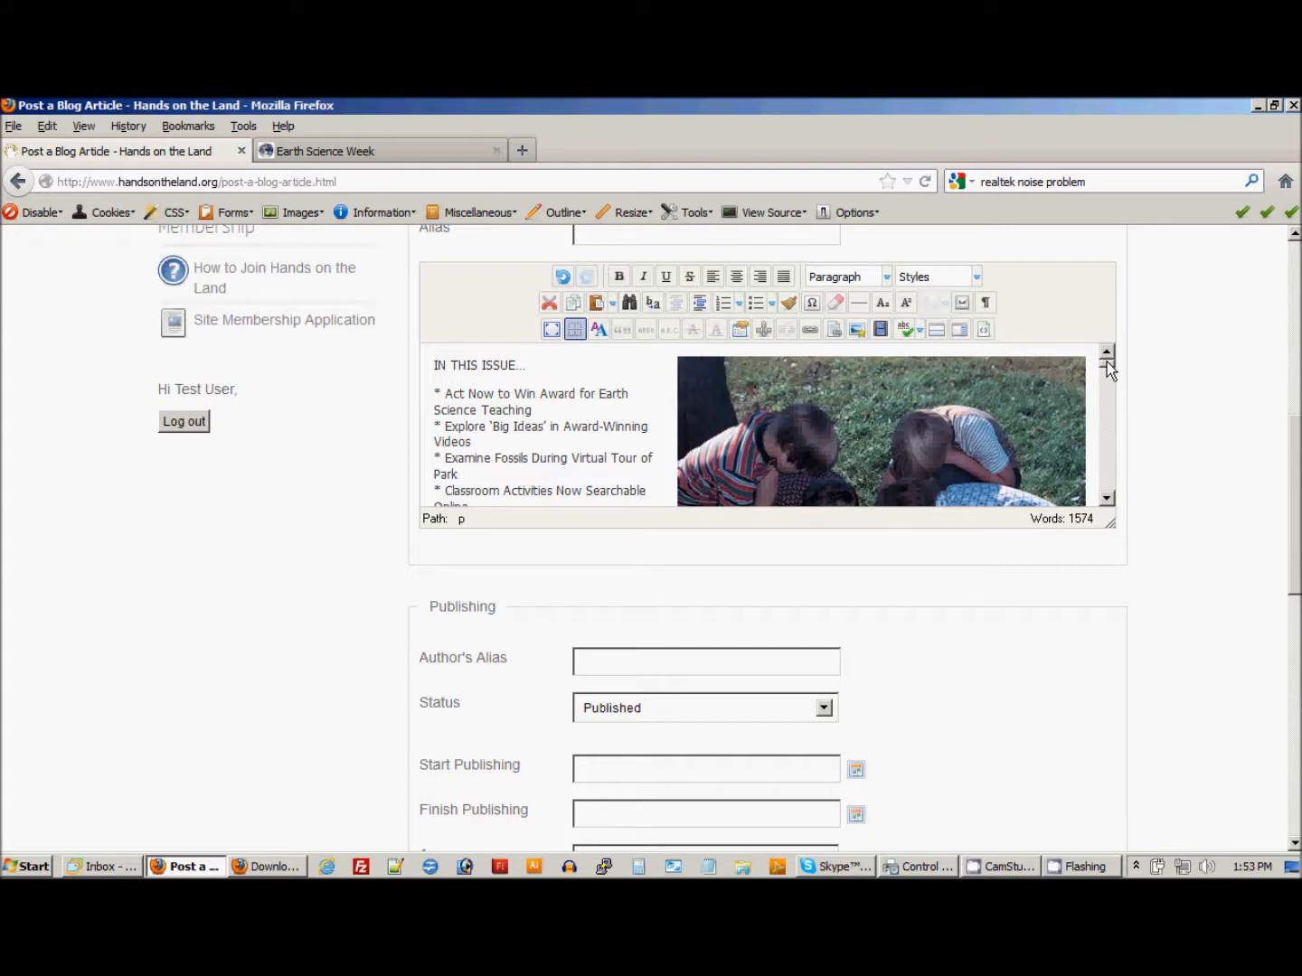
{"action": "left_click", "coordinate": [1003, 407]}
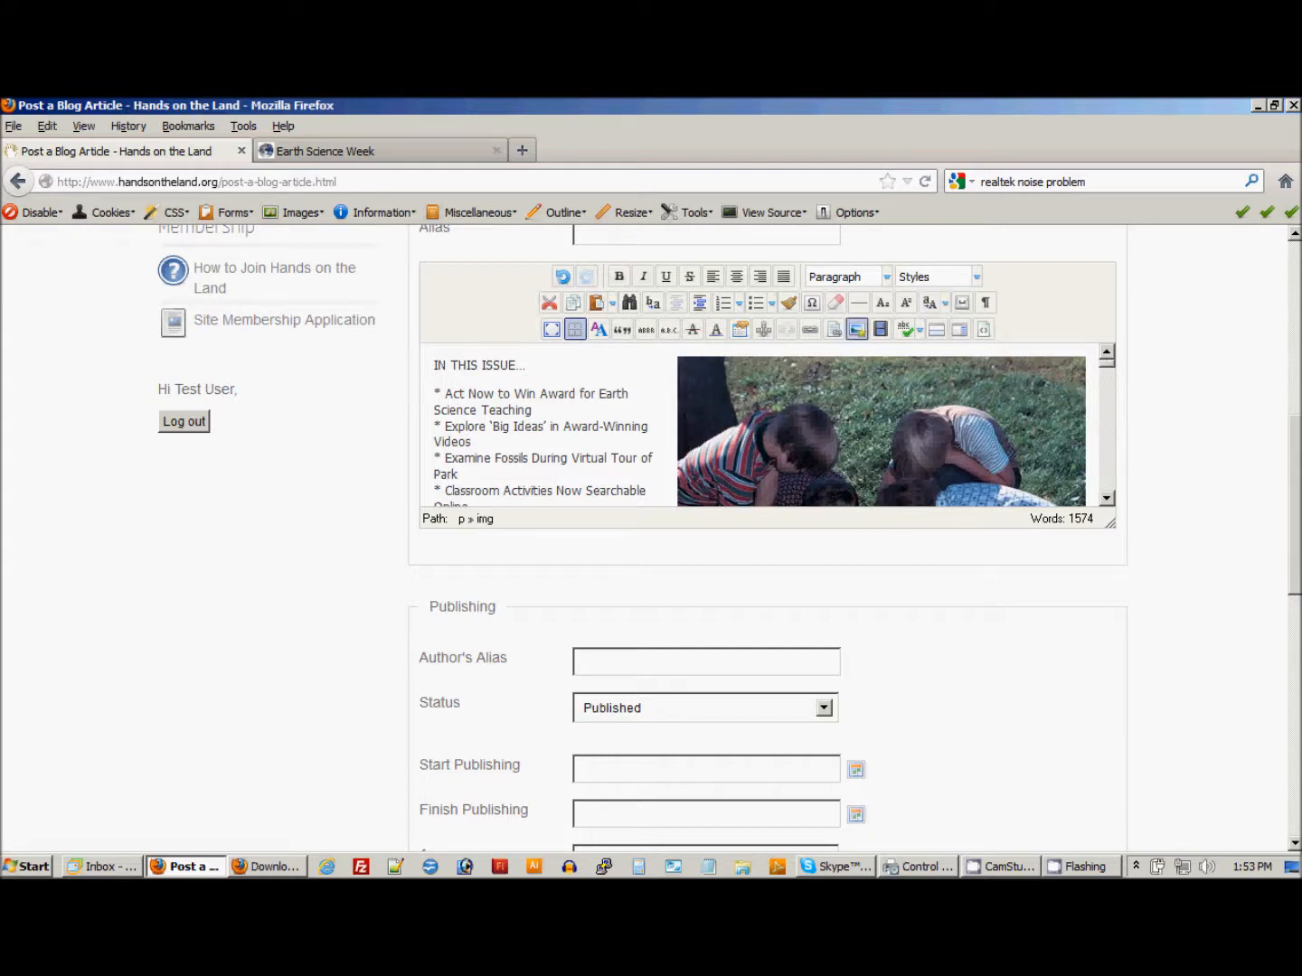
Set the article's author alias to "Earth Science Week".
{"action": "scroll", "coordinate": [1295, 483], "scroll_direction": "up", "scroll_amount": 1}
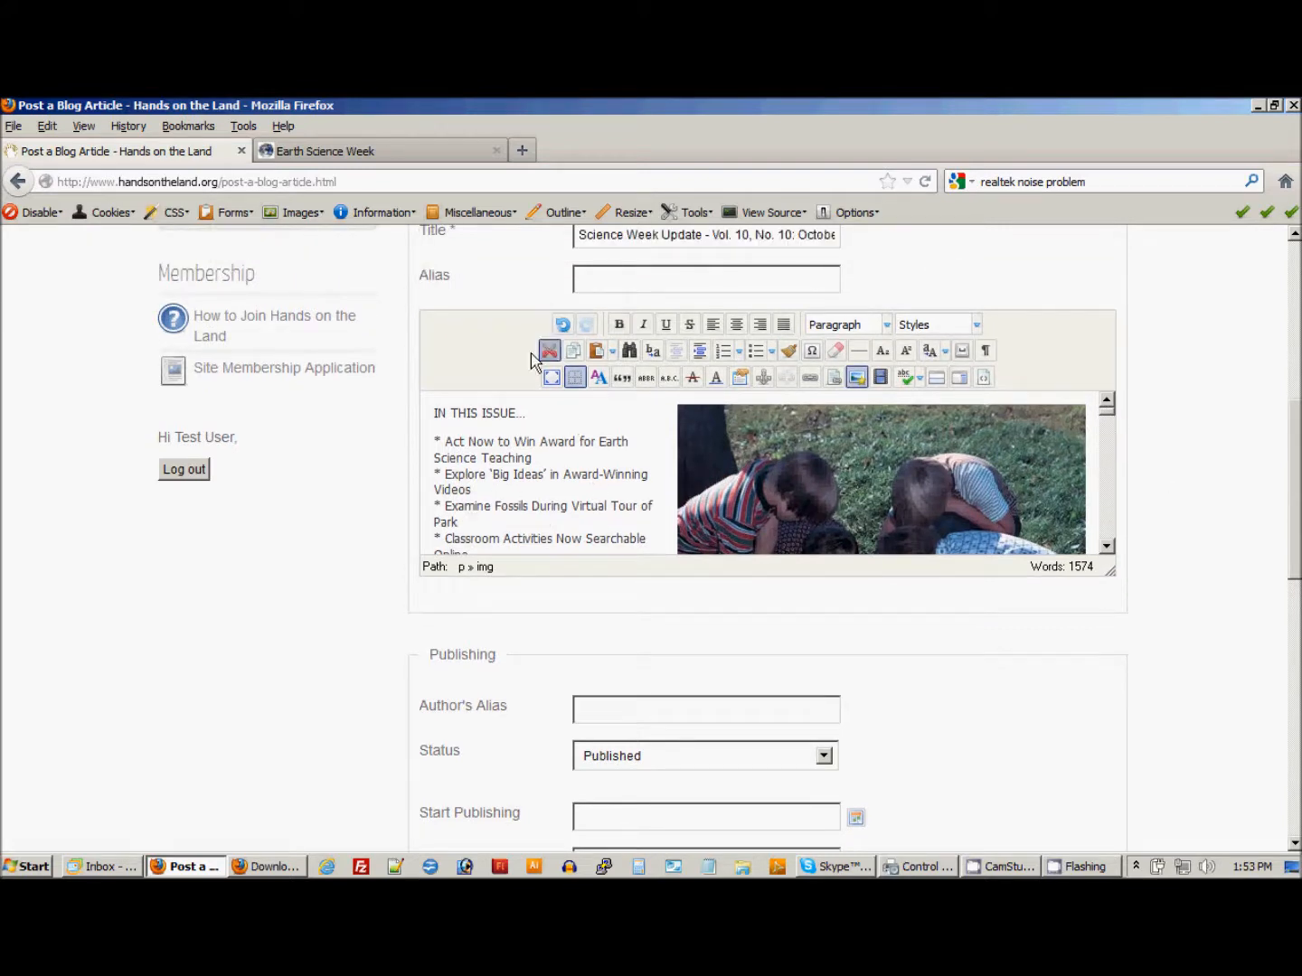
{"action": "scroll", "coordinate": [1295, 479], "scroll_direction": "down", "scroll_amount": 3}
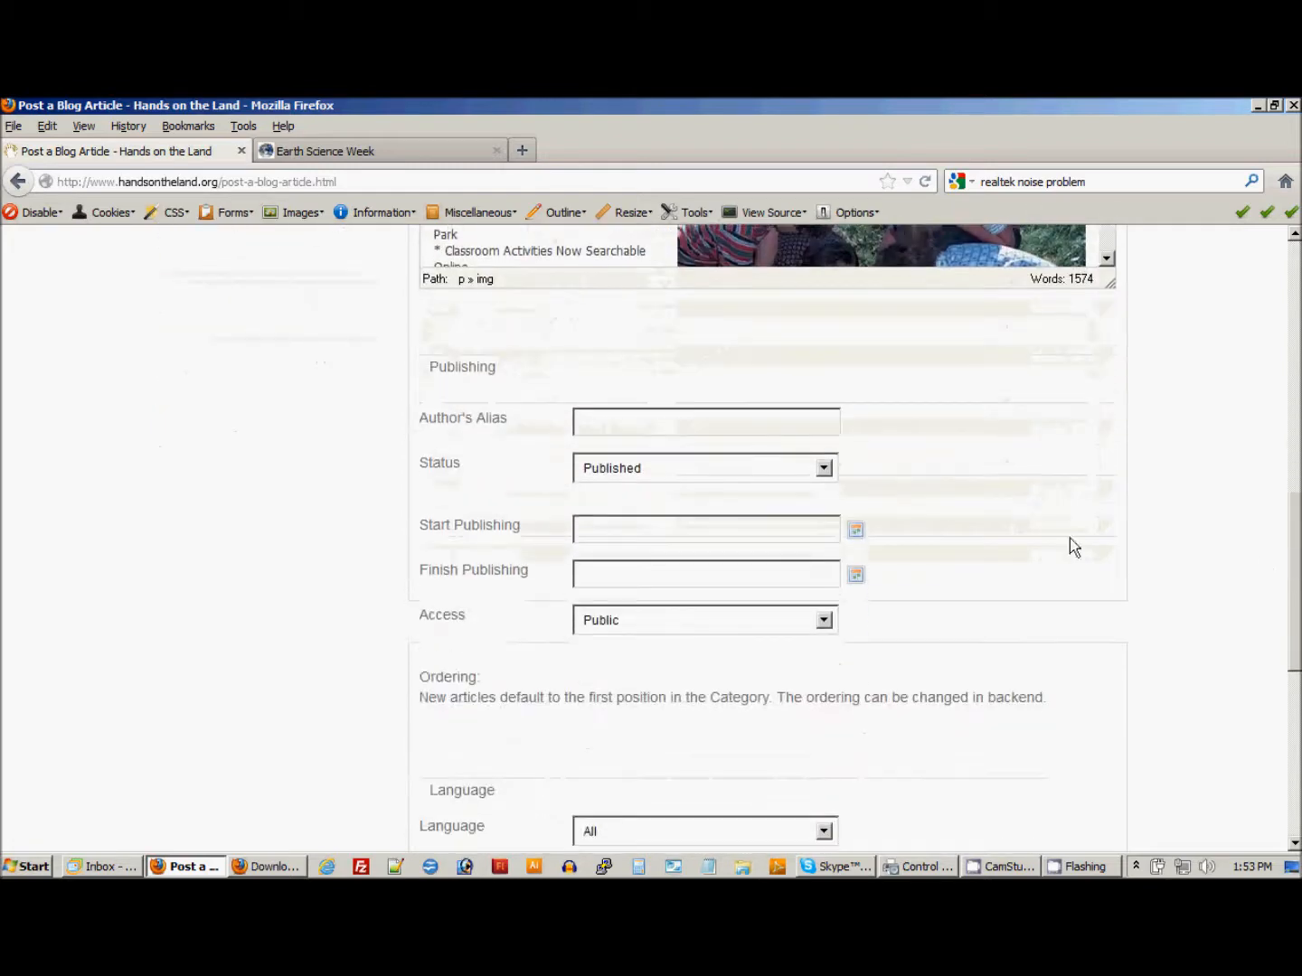
{"action": "left_click", "coordinate": [581, 421]}
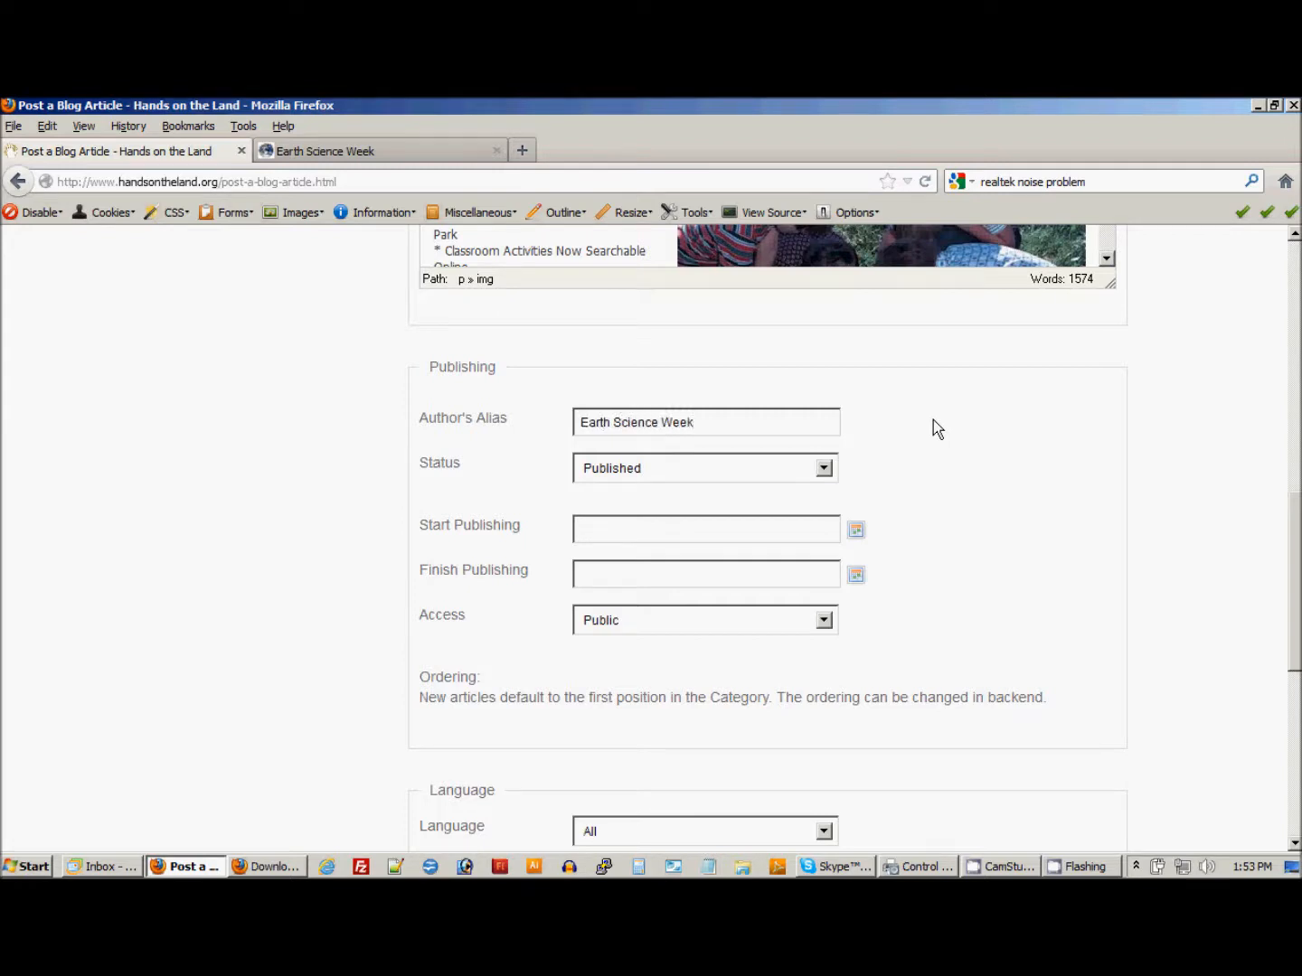
Review the article's publishing, language and metadata settings and the available access levels, keeping access Public.
{"action": "scroll", "coordinate": [970, 598], "scroll_direction": "down", "scroll_amount": 3}
{"action": "scroll", "coordinate": [971, 599], "scroll_direction": "down", "scroll_amount": 3}
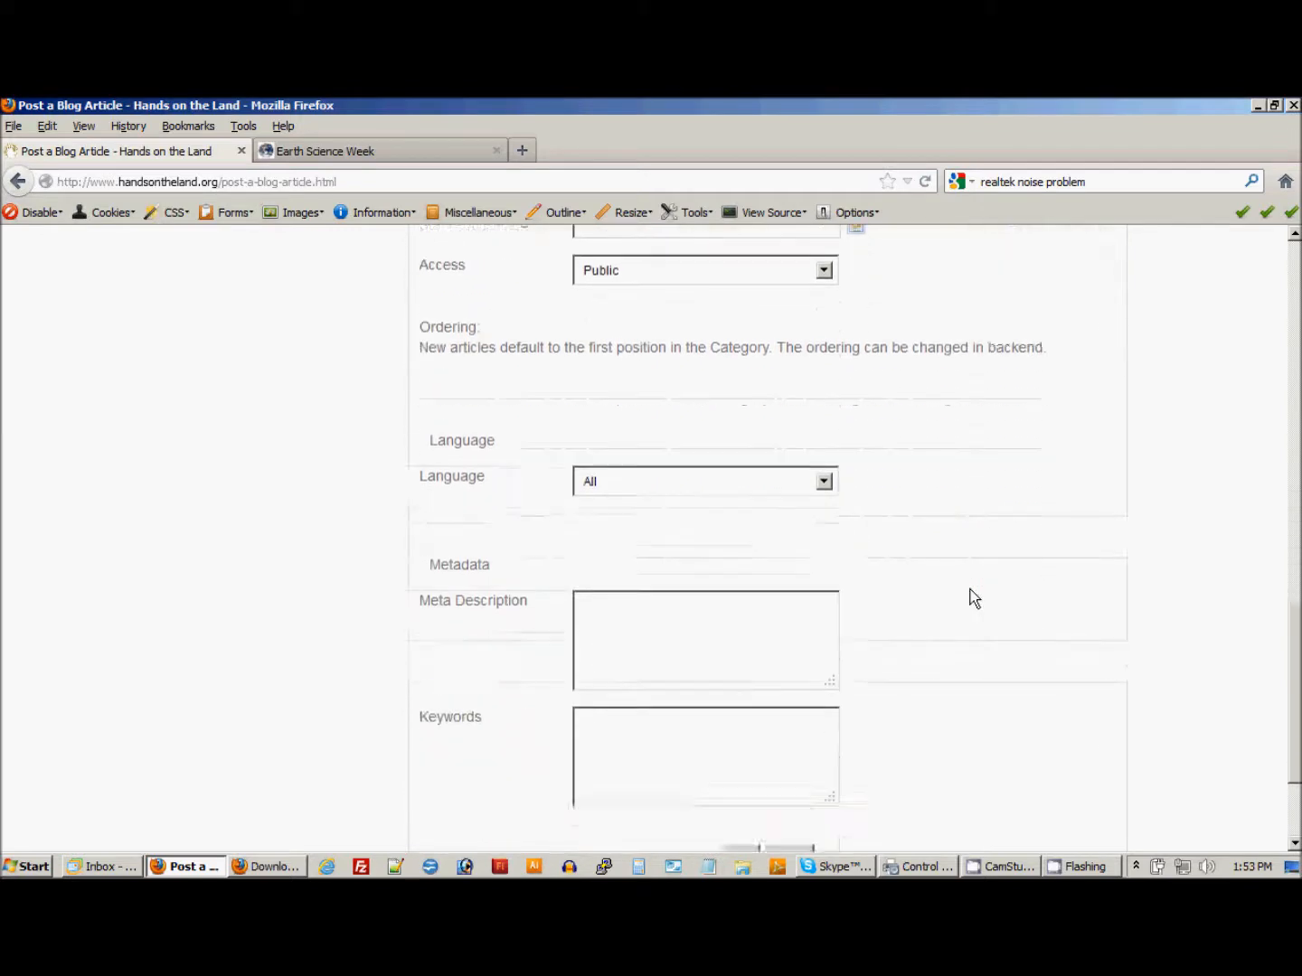
{"action": "scroll", "coordinate": [971, 598], "scroll_direction": "up", "scroll_amount": 3}
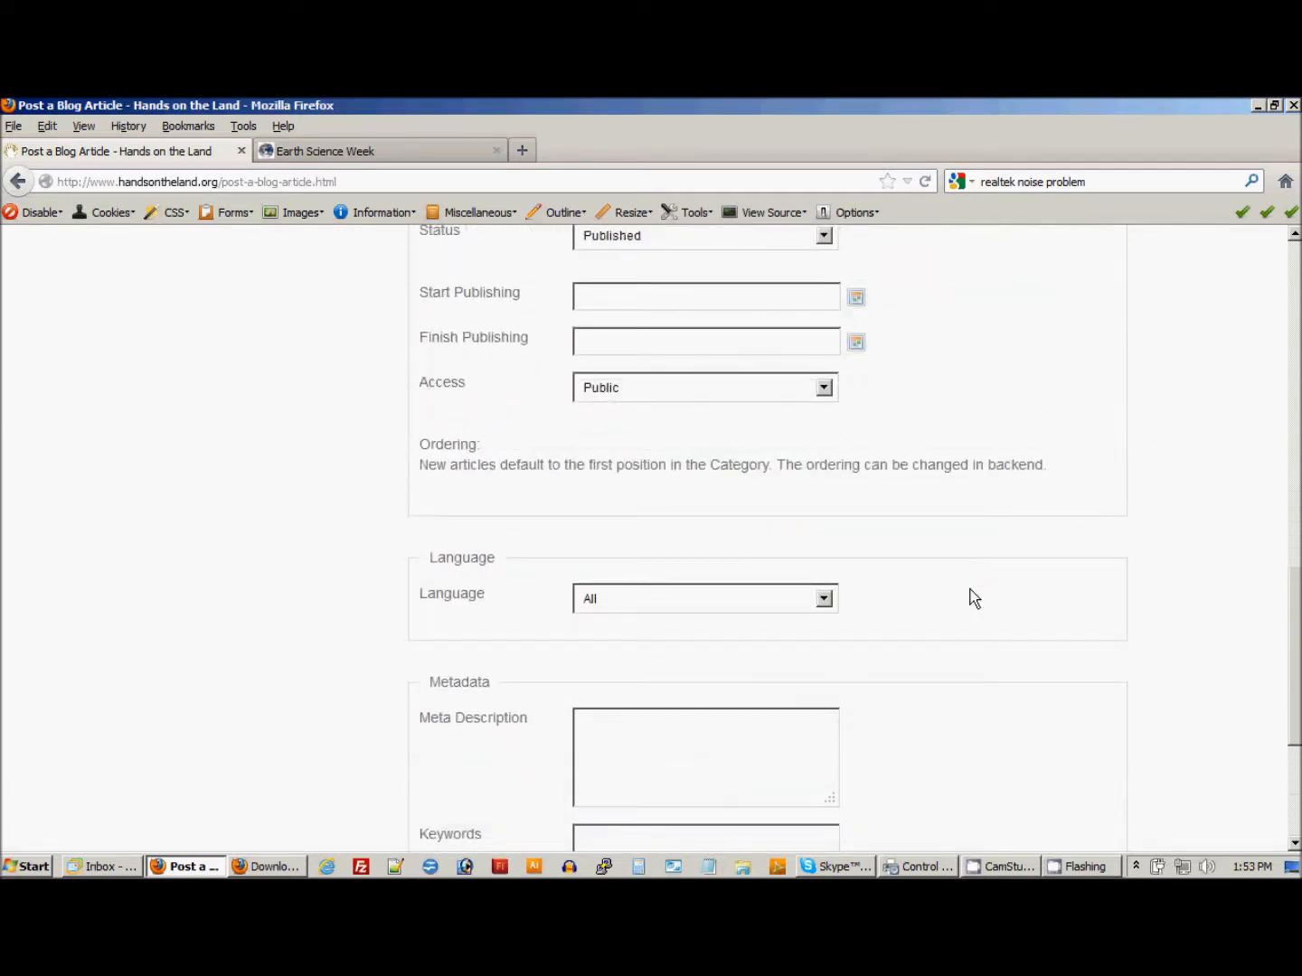
{"action": "scroll", "coordinate": [1136, 480], "scroll_direction": "up", "scroll_amount": 2}
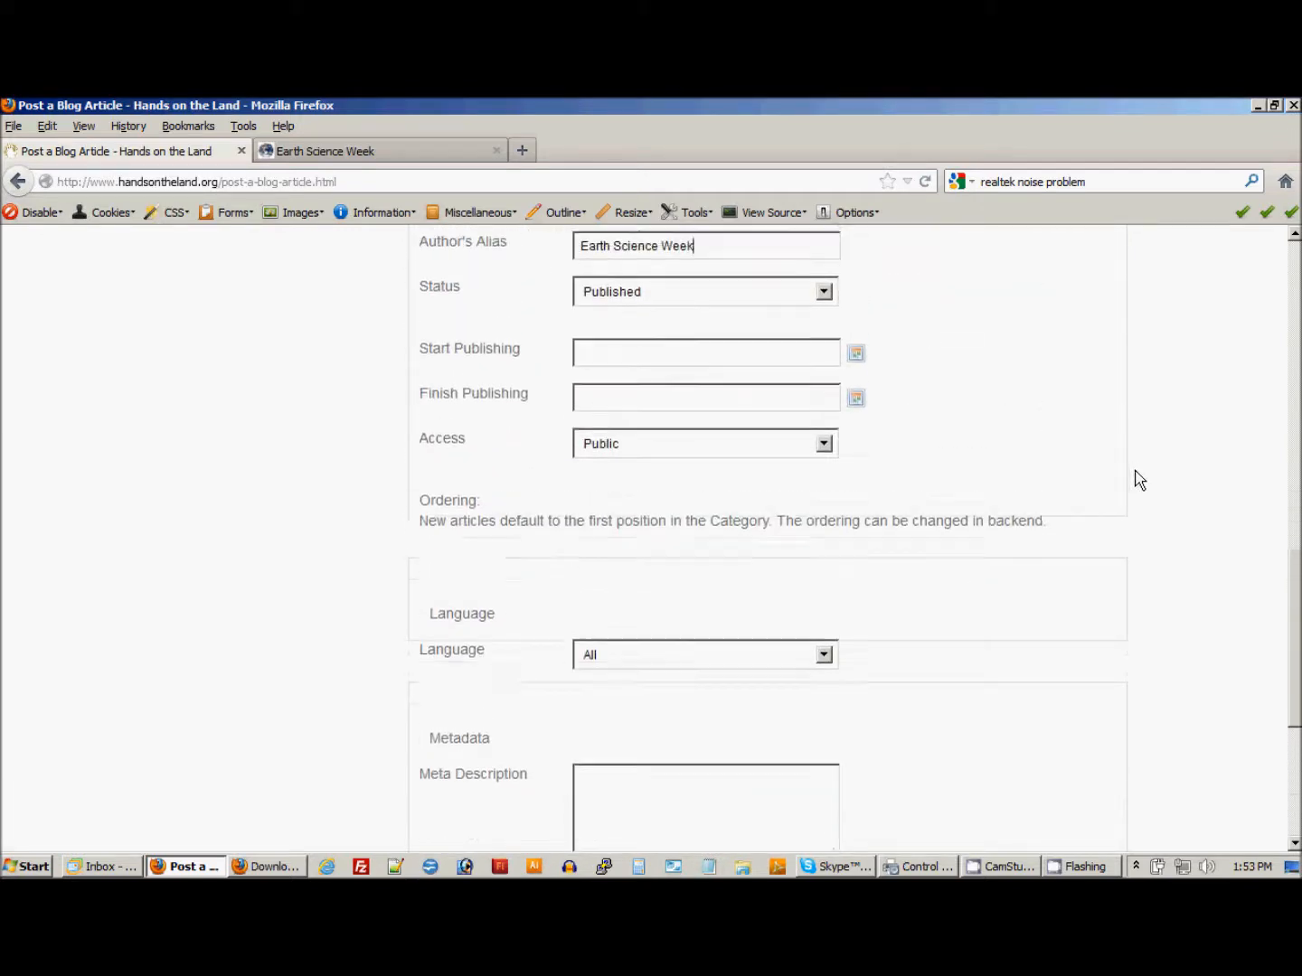
{"action": "left_click", "coordinate": [666, 513]}
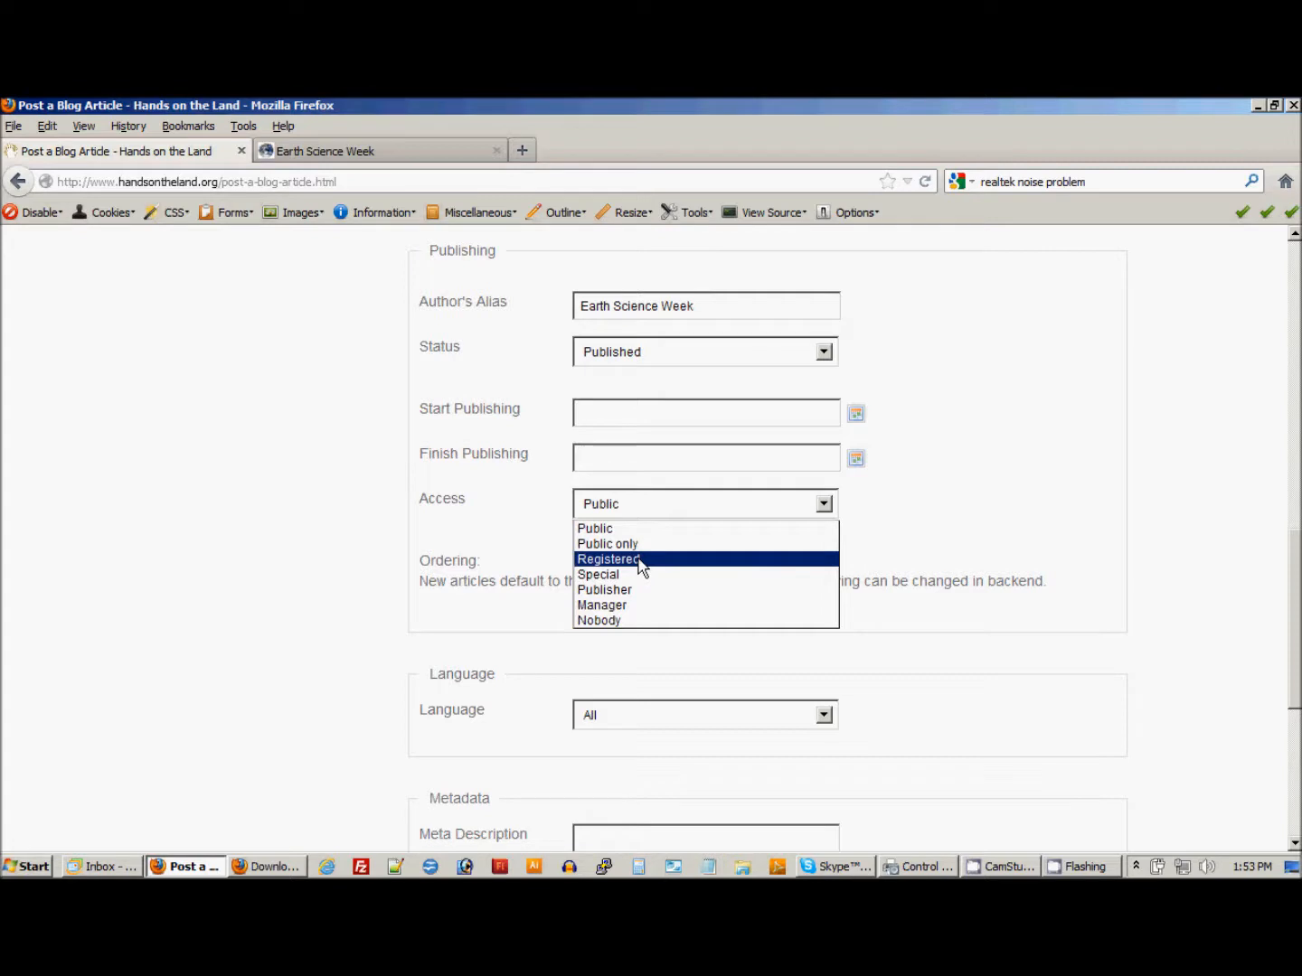
{"action": "left_click", "coordinate": [1027, 450]}
Save the blog article to submit it to the site.
{"action": "scroll", "coordinate": [1162, 481], "scroll_direction": "down", "scroll_amount": 5}
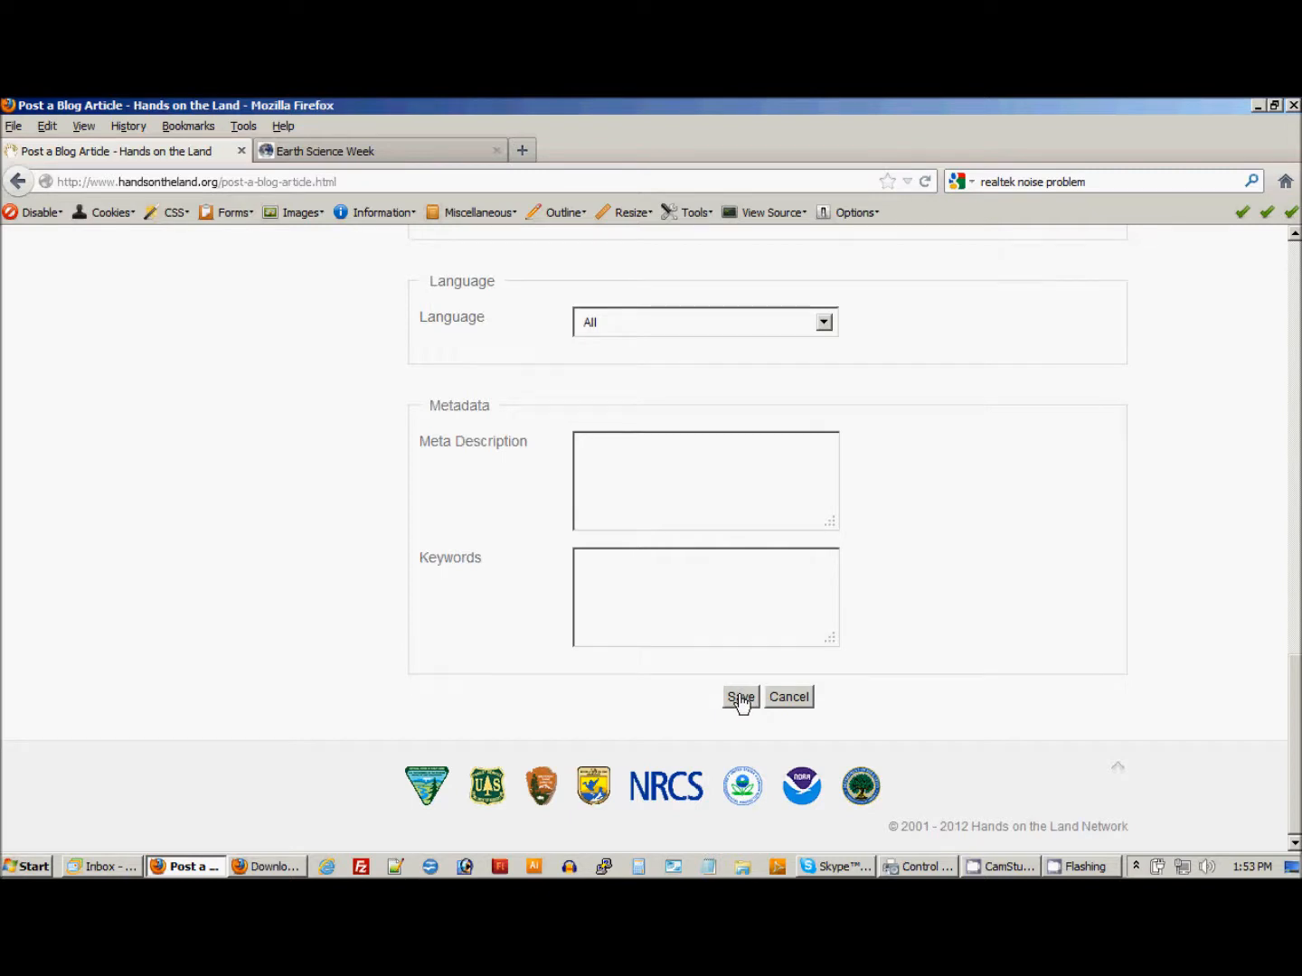
{"action": "left_click", "coordinate": [739, 697]}
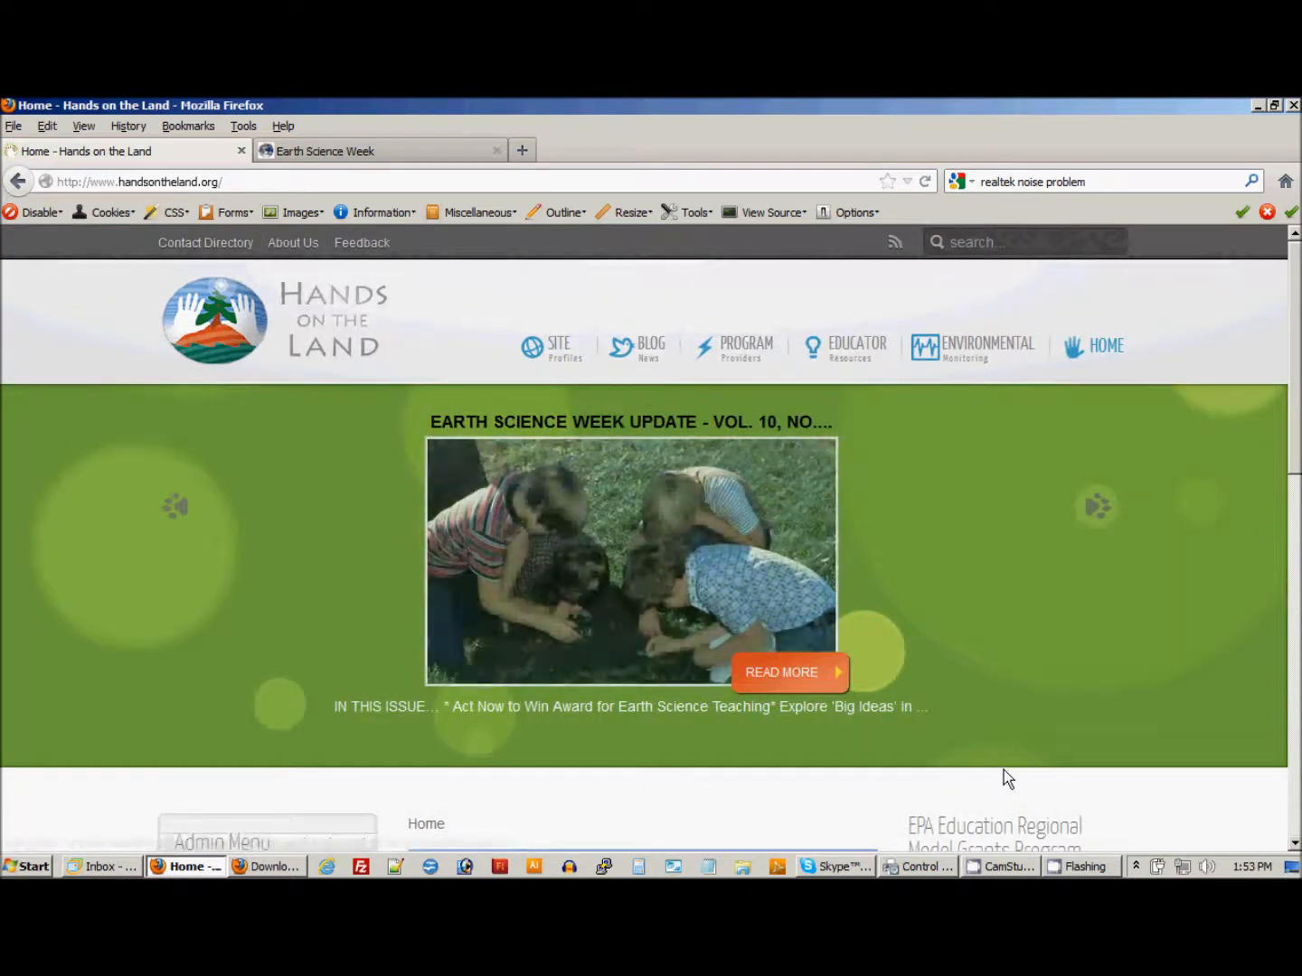
{"action": "left_click_drag", "start_coordinate": [1298, 438], "coordinate": [1299, 439]}
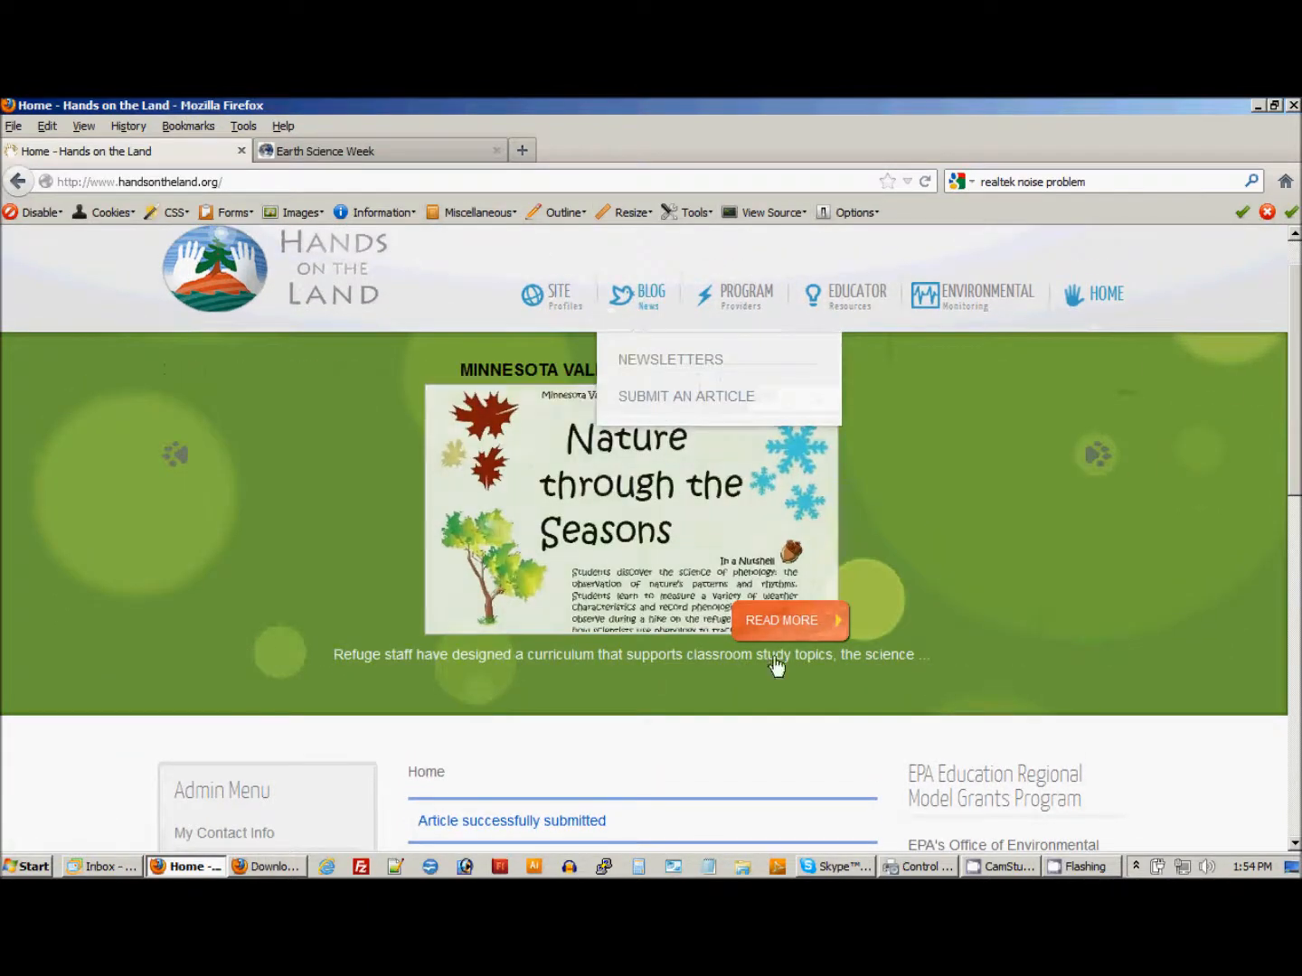
Find the October 2012 Earth Science Week Update in the Hands on the Land blog list and open it for editing.
{"action": "left_click", "coordinate": [647, 298]}
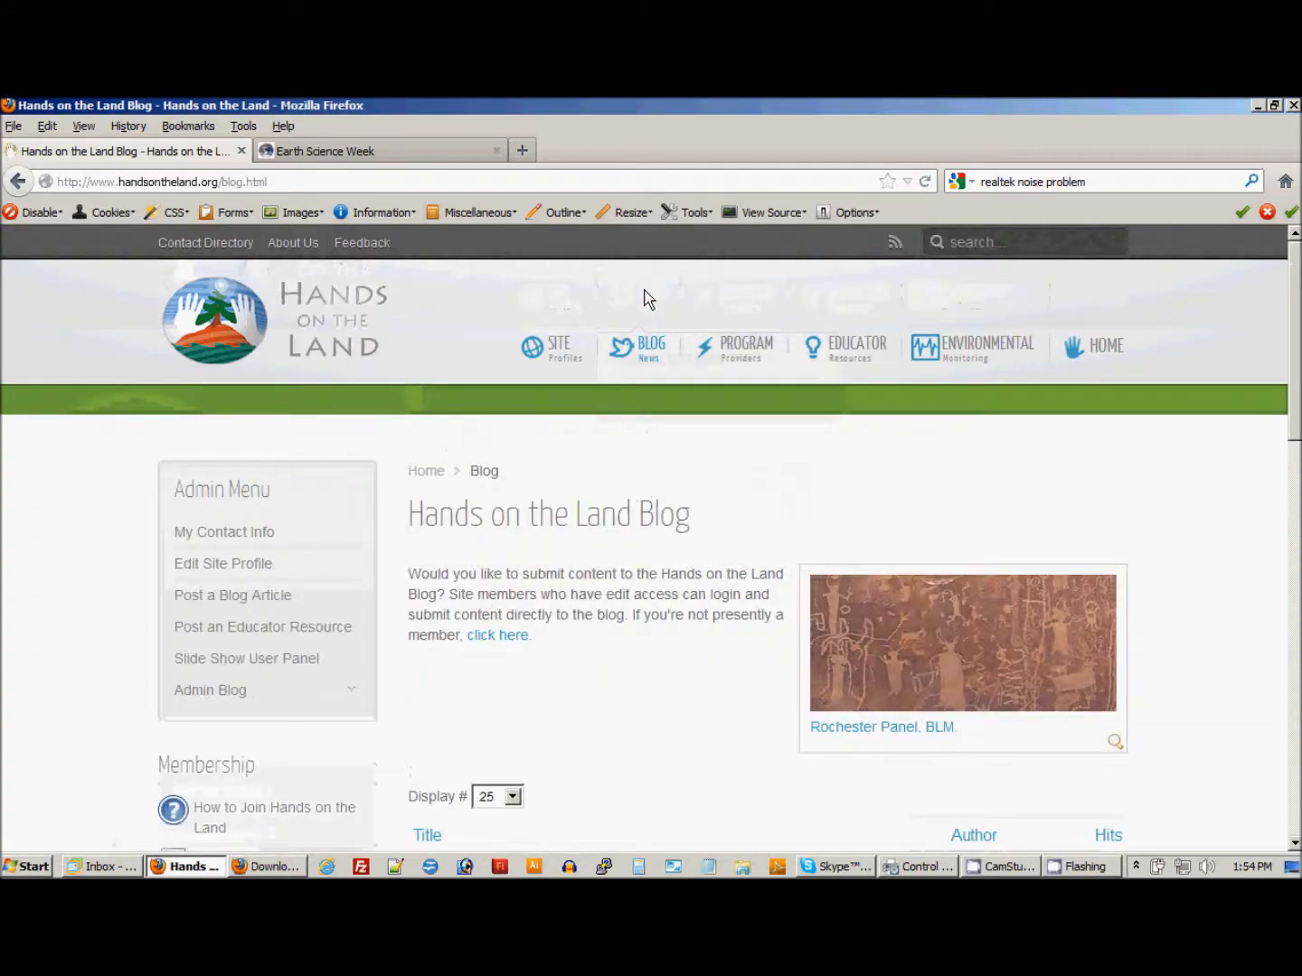
{"action": "scroll", "coordinate": [636, 769], "scroll_direction": "down", "scroll_amount": 5}
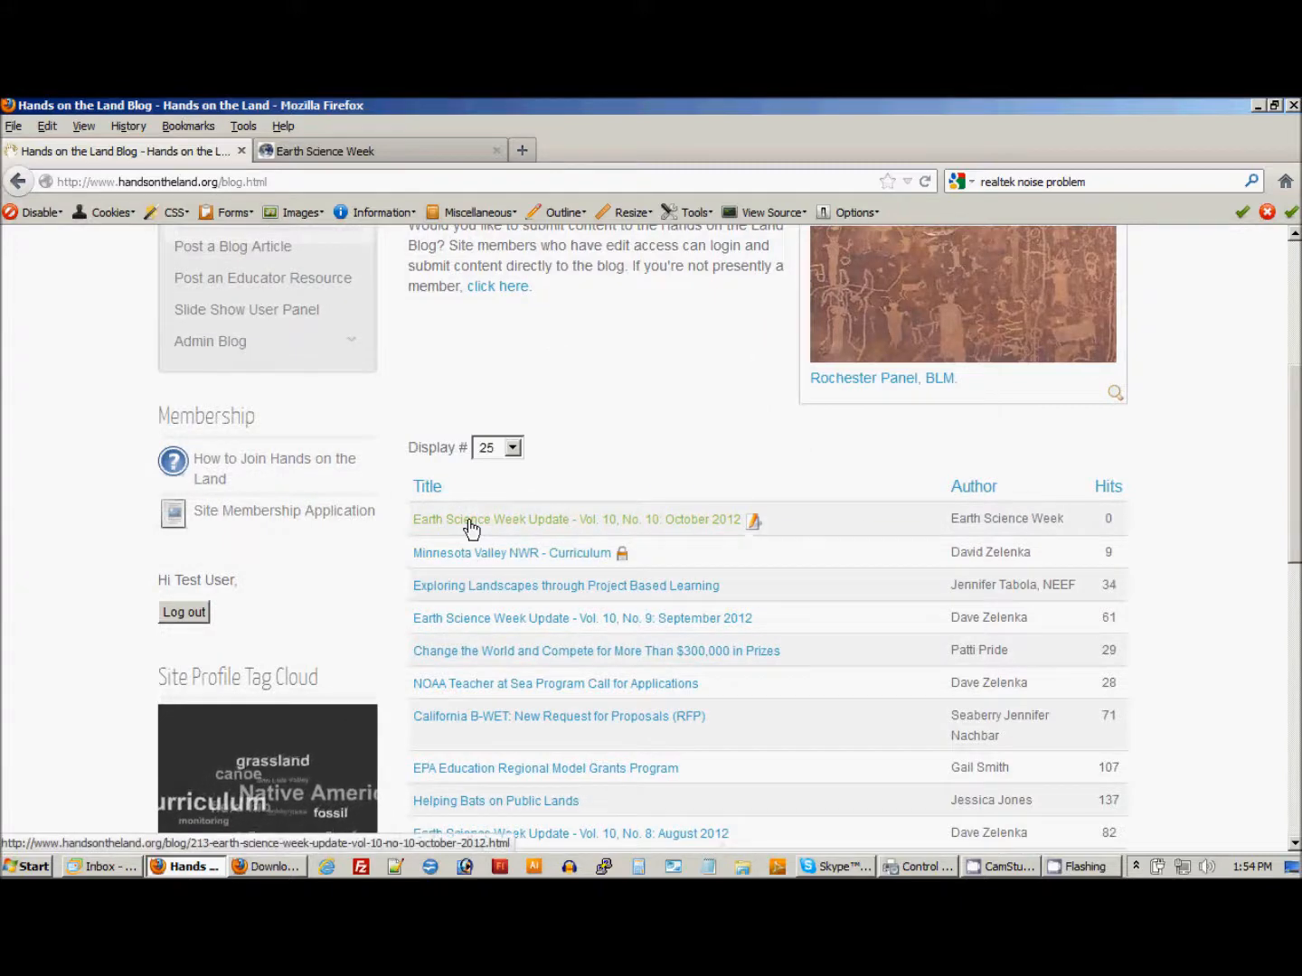
{"action": "left_click", "coordinate": [754, 524]}
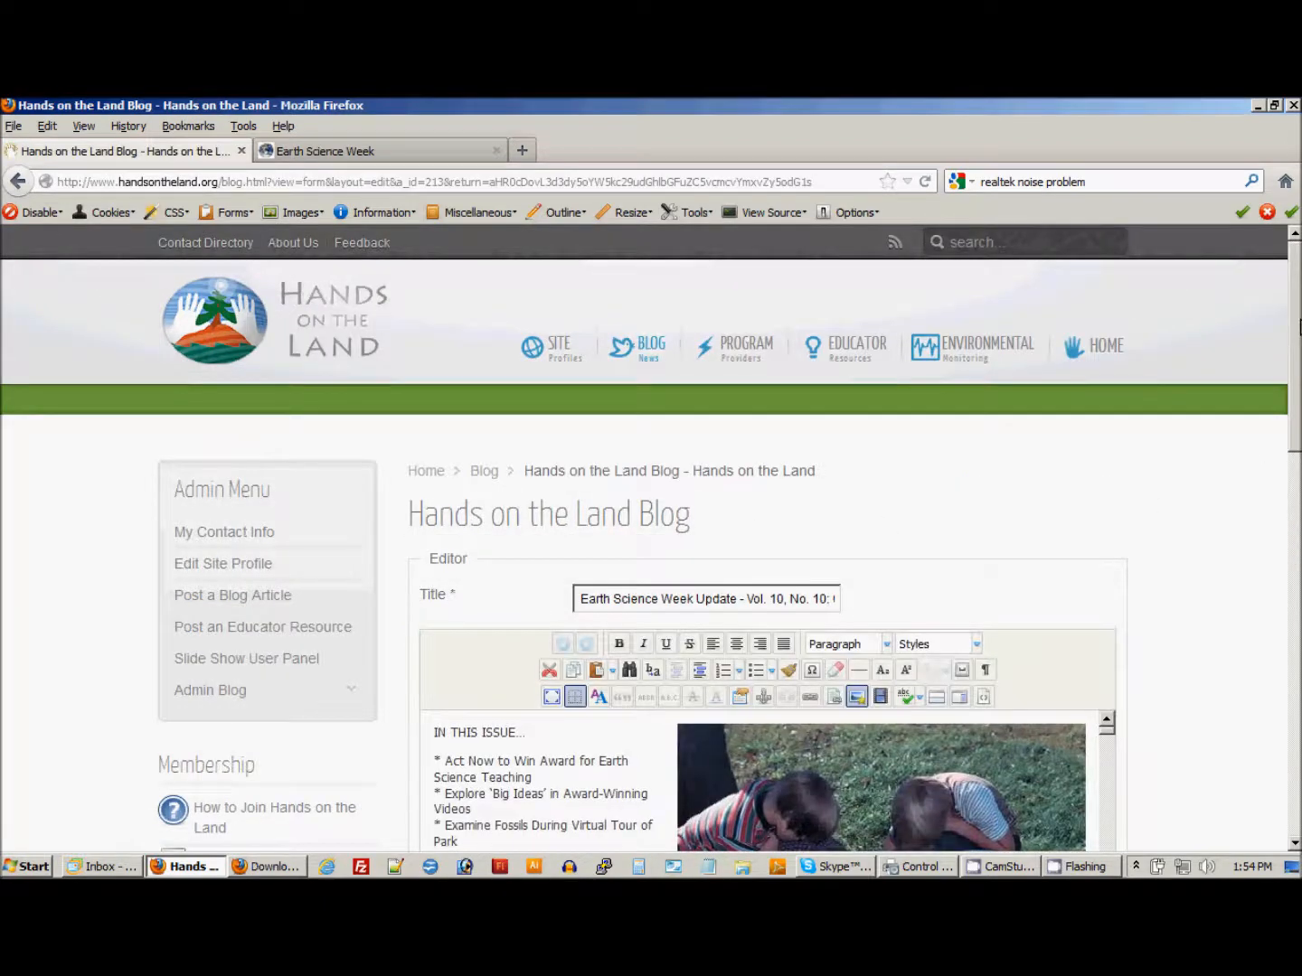
Review the posted article's body and publishing settings, and cancel editing without saving.
{"action": "scroll", "coordinate": [1299, 328], "scroll_direction": "down", "scroll_amount": 5}
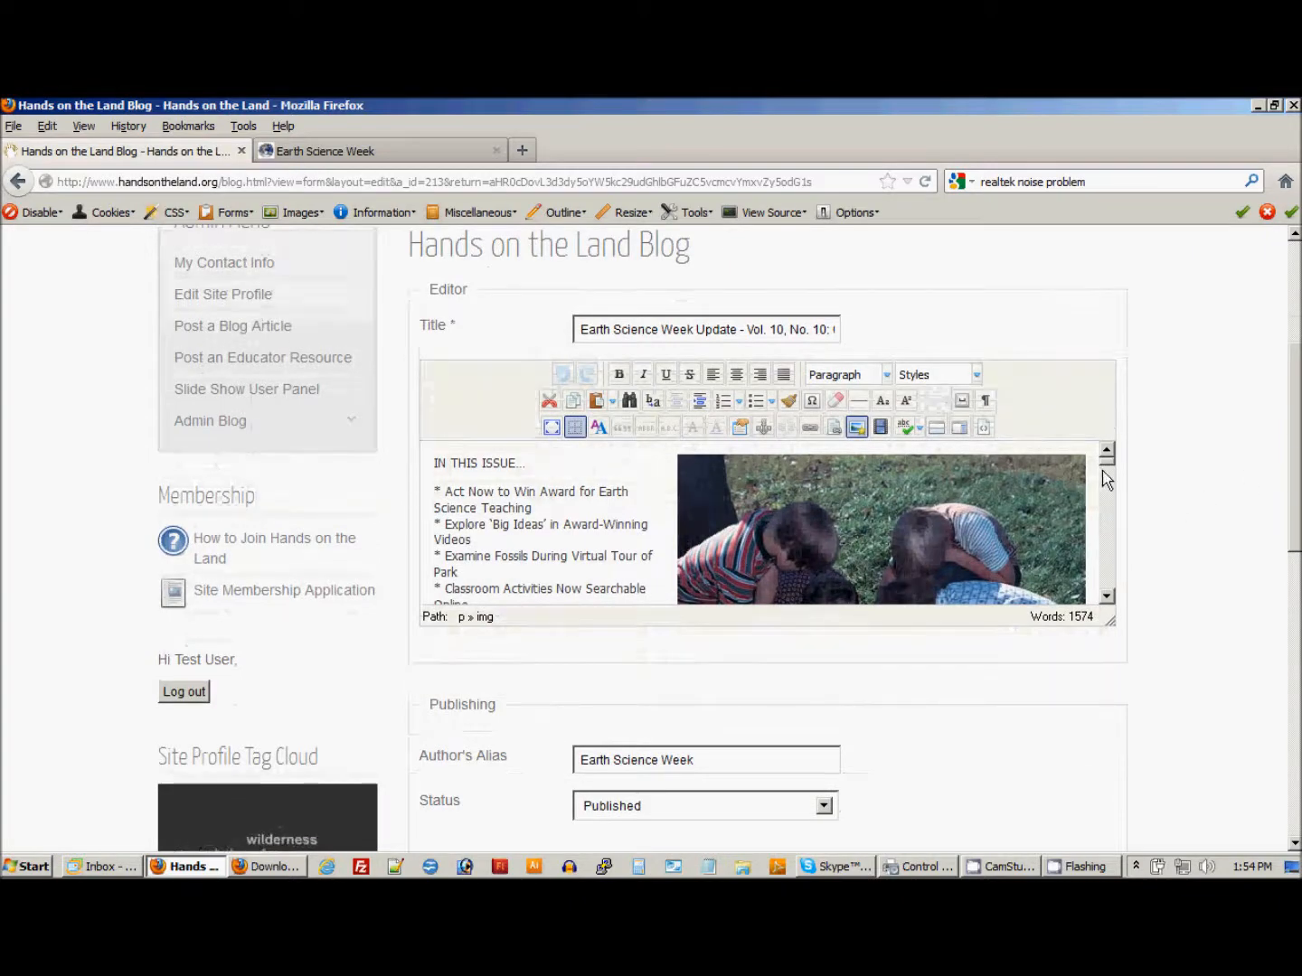
{"action": "left_click_drag", "start_coordinate": [1107, 464], "coordinate": [1115, 589]}
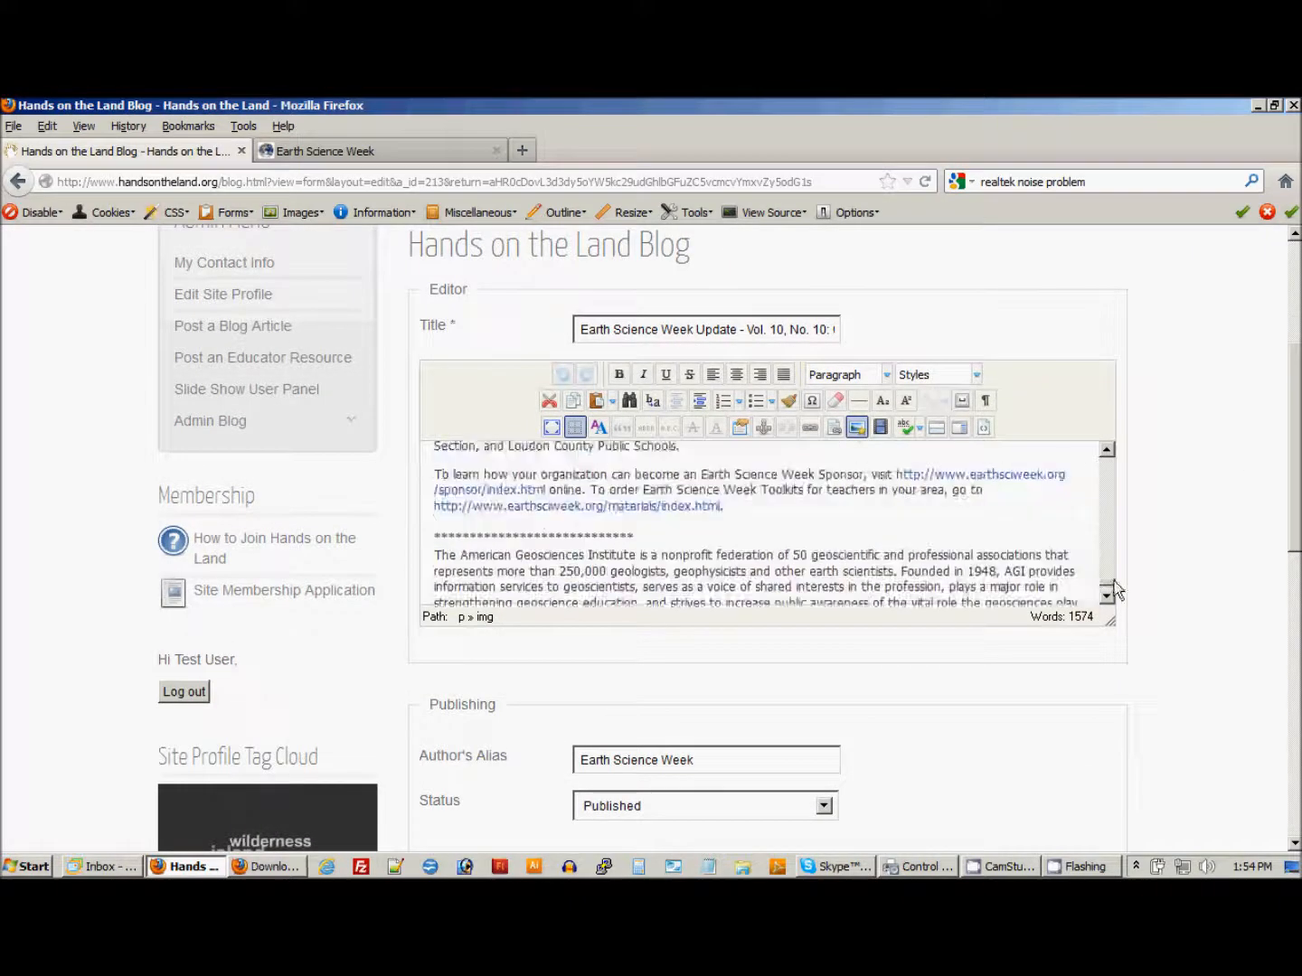
{"action": "scroll", "coordinate": [1288, 484], "scroll_direction": "down", "scroll_amount": 5}
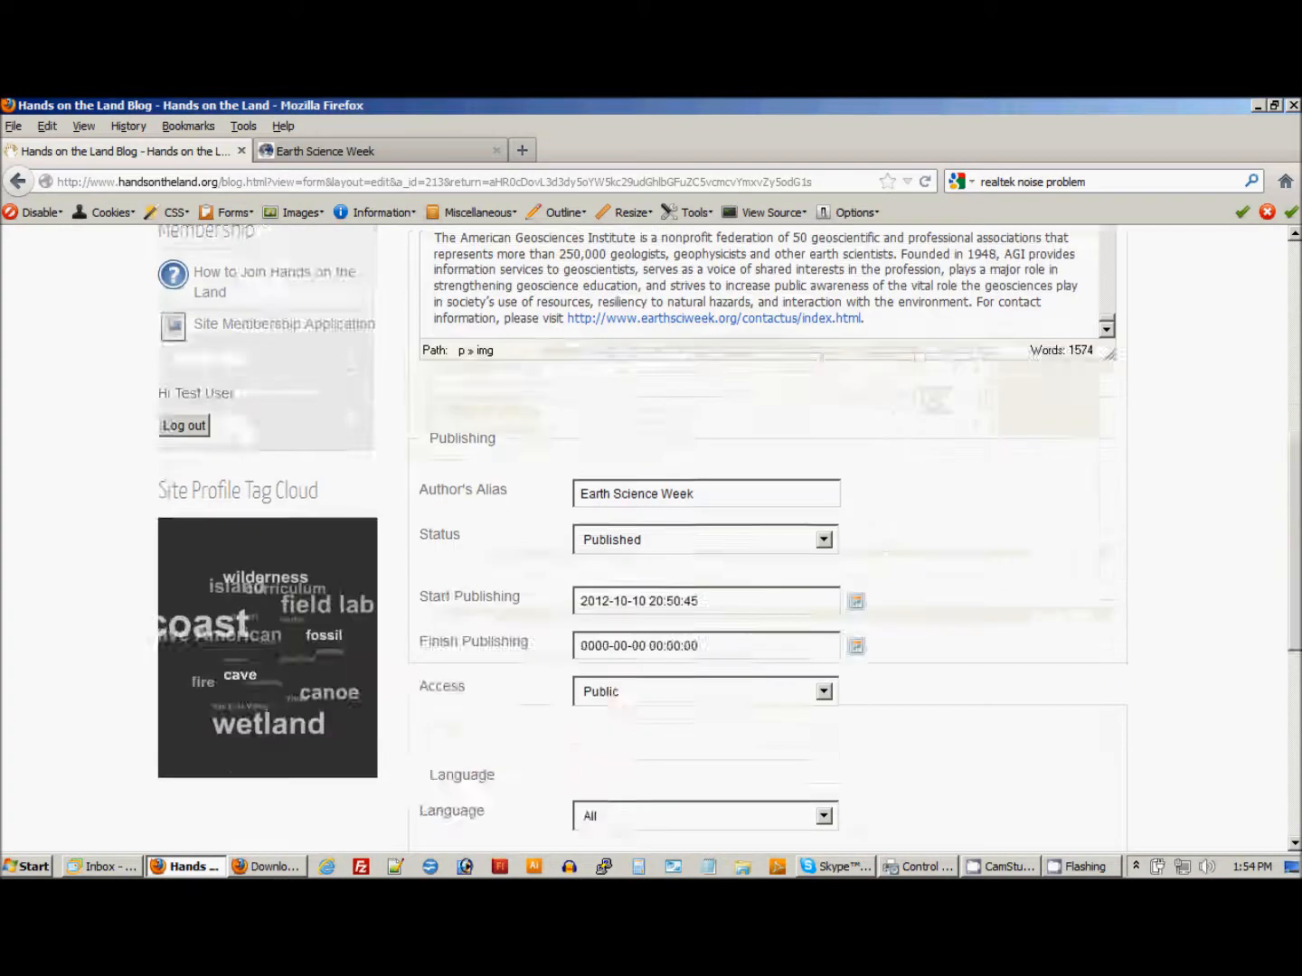
{"action": "scroll", "coordinate": [759, 543], "scroll_direction": "down", "scroll_amount": 9}
{"action": "left_click", "coordinate": [798, 697]}
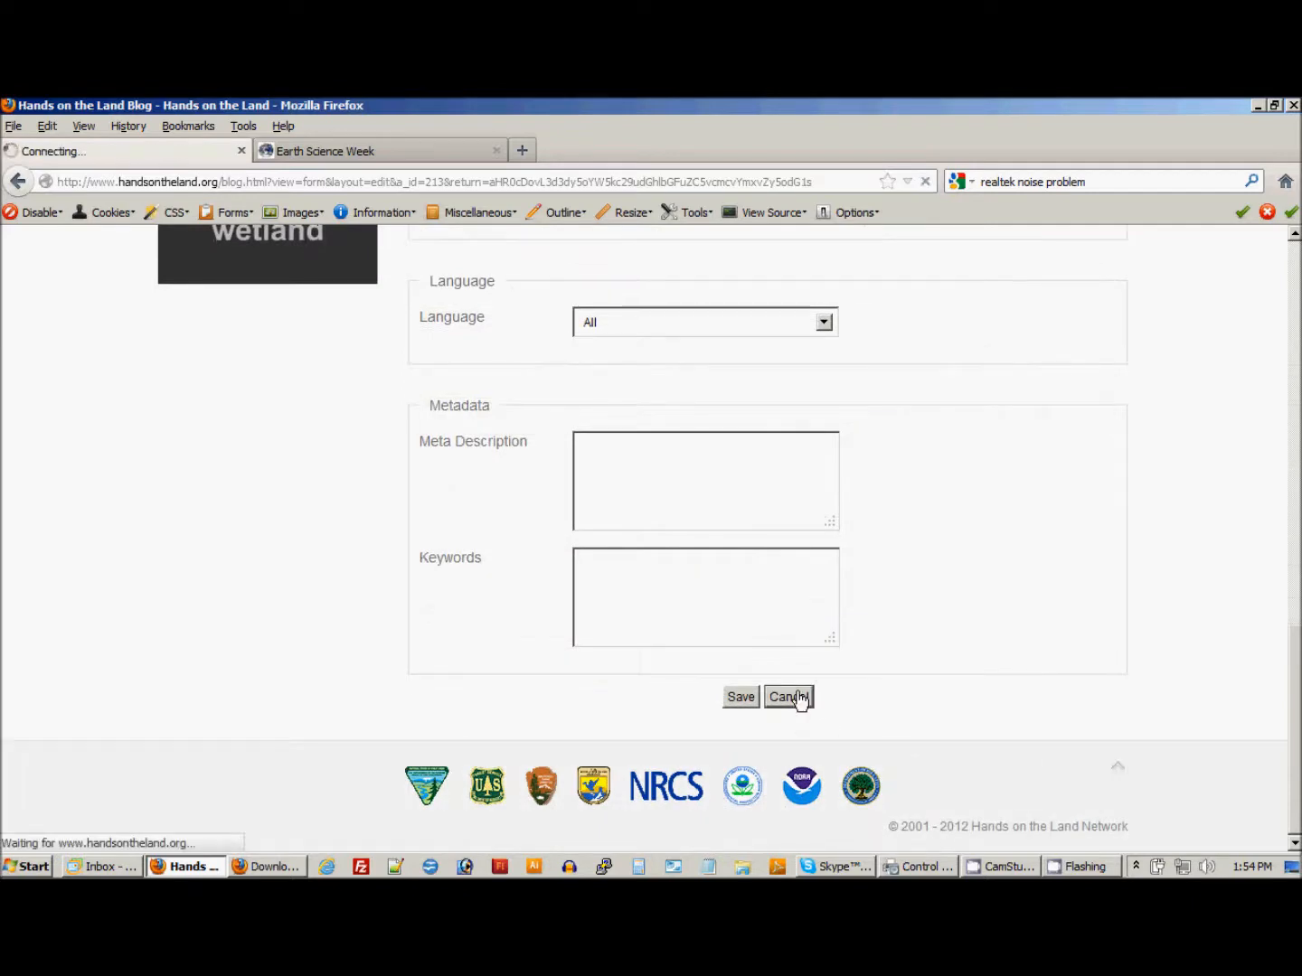